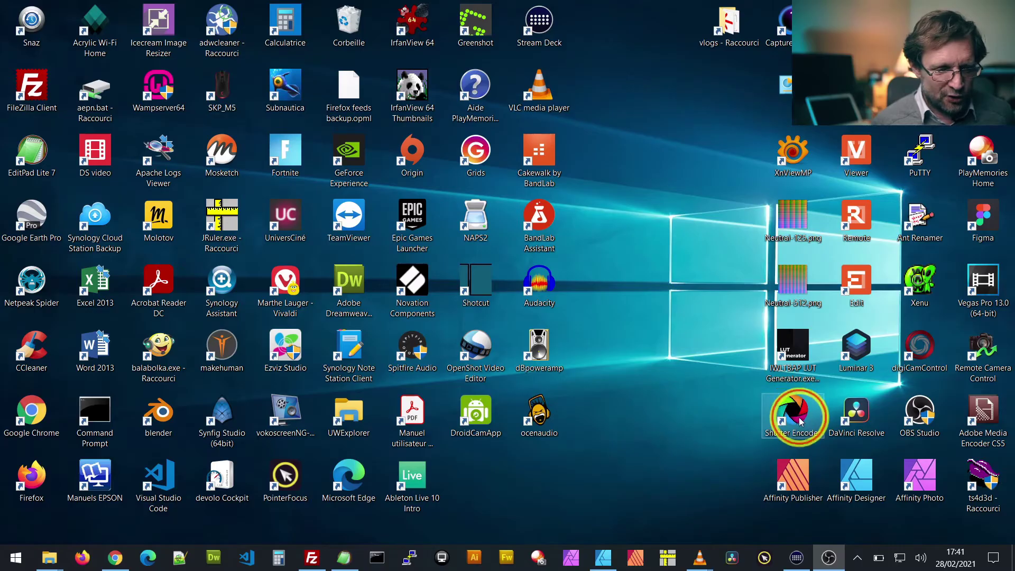
Step: Launch Shutter Encoder and arrange its window beside the videos-test folder window so both are accessible
double_click(800, 421)
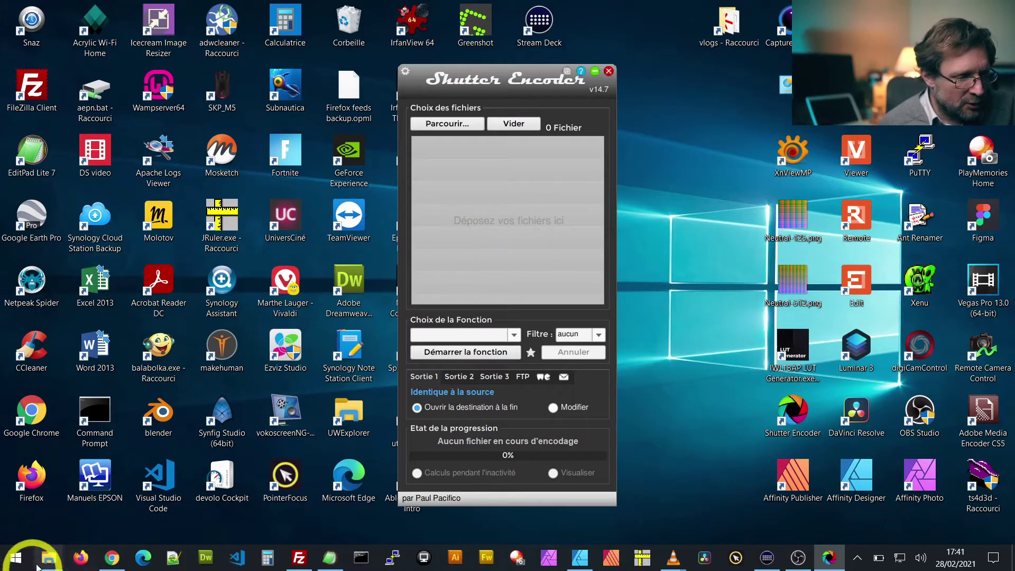
mouse_move(49, 557)
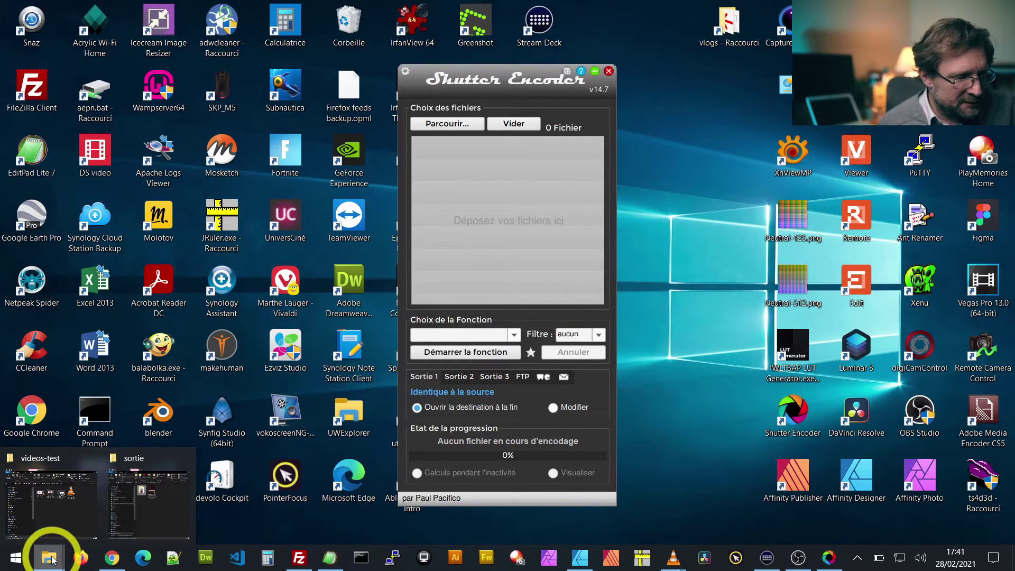
click(49, 515)
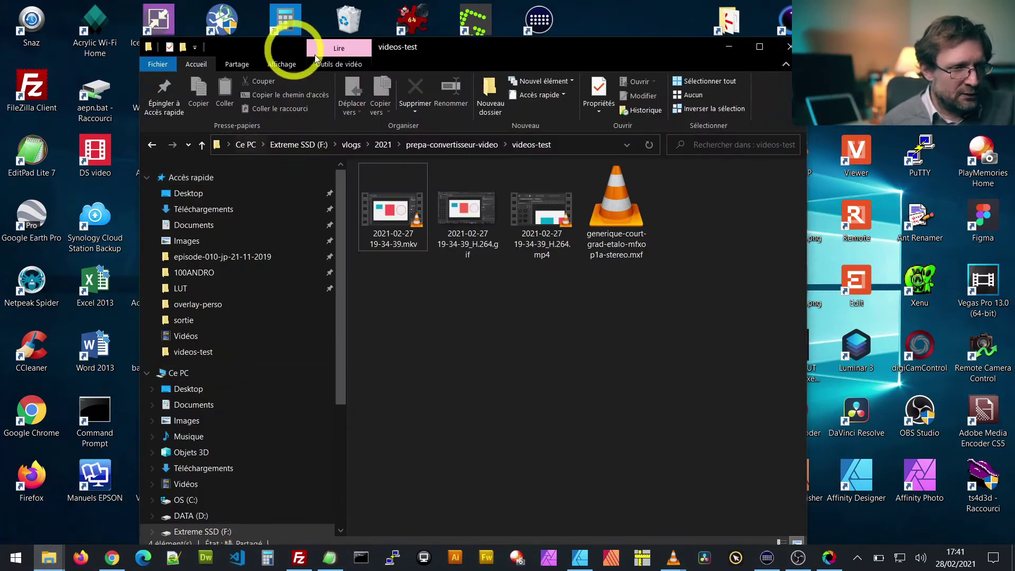
drag(427, 53, 776, 52)
drag(438, 82, 251, 84)
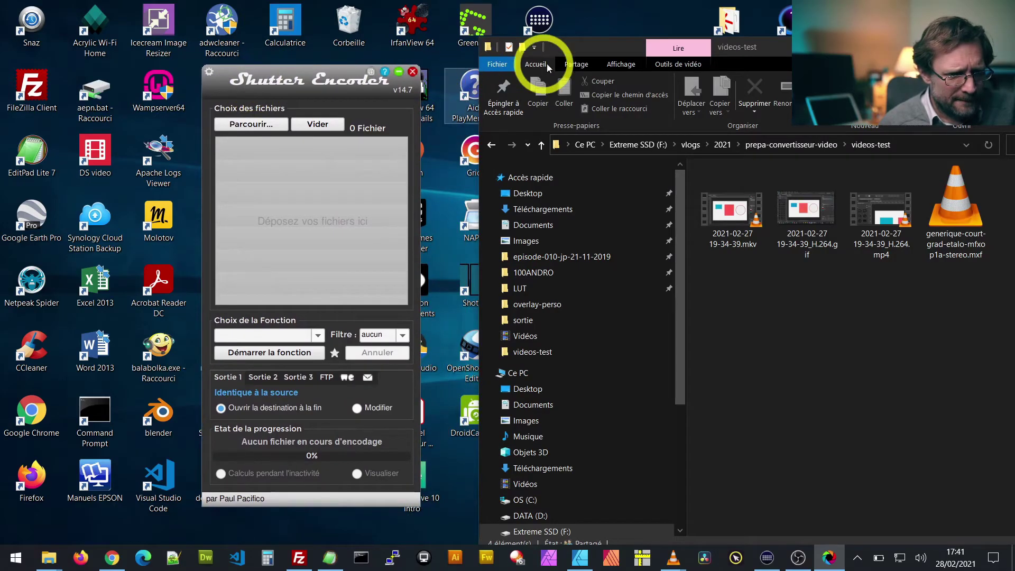
click(635, 57)
drag(808, 53, 691, 47)
click(303, 75)
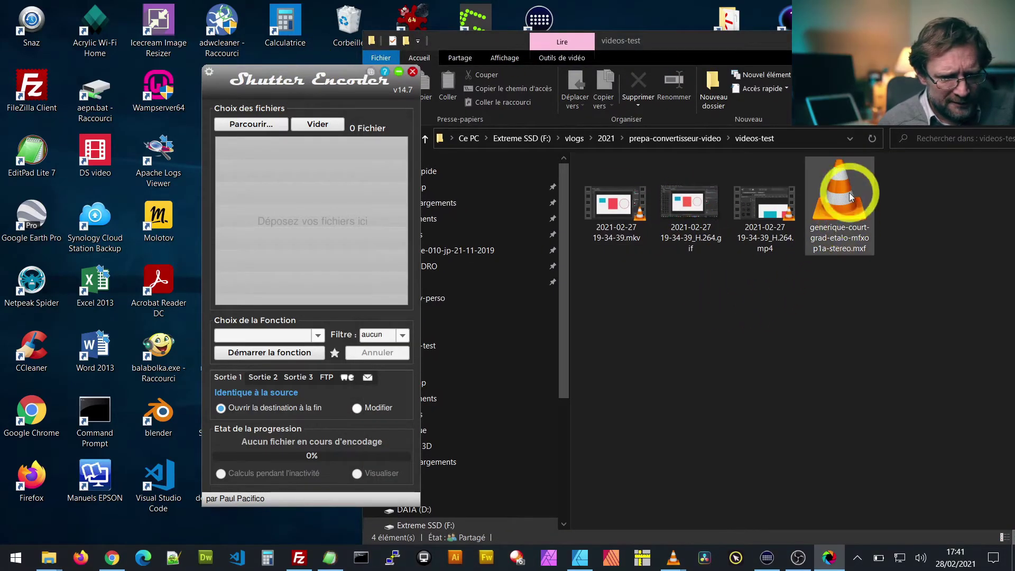
Step: Add generique-court-grad-etalo-mfxop1a-stereo.mxf from the videos-test folder to Shutter Encoder's file list
click(843, 217)
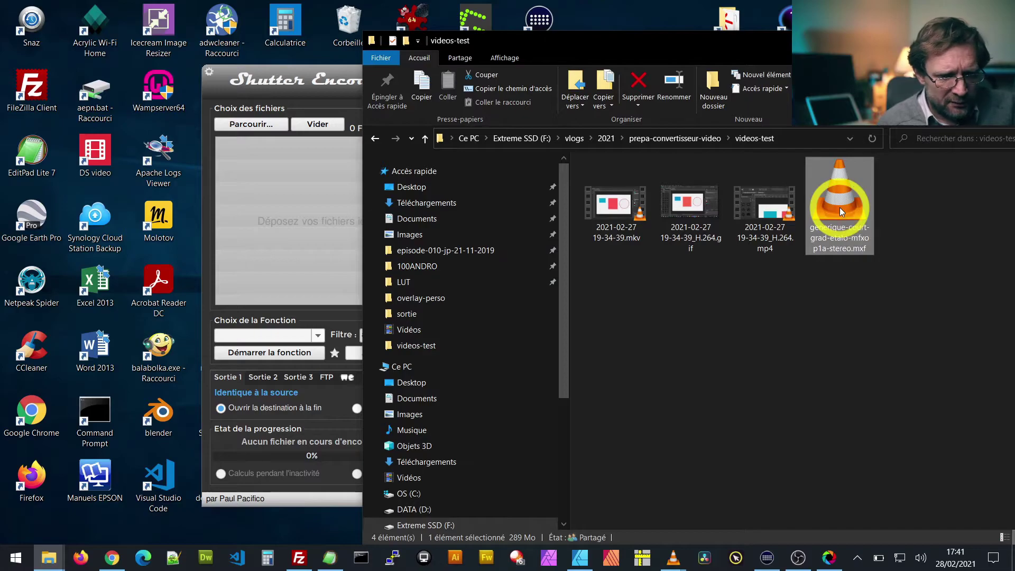
drag(840, 210, 278, 218)
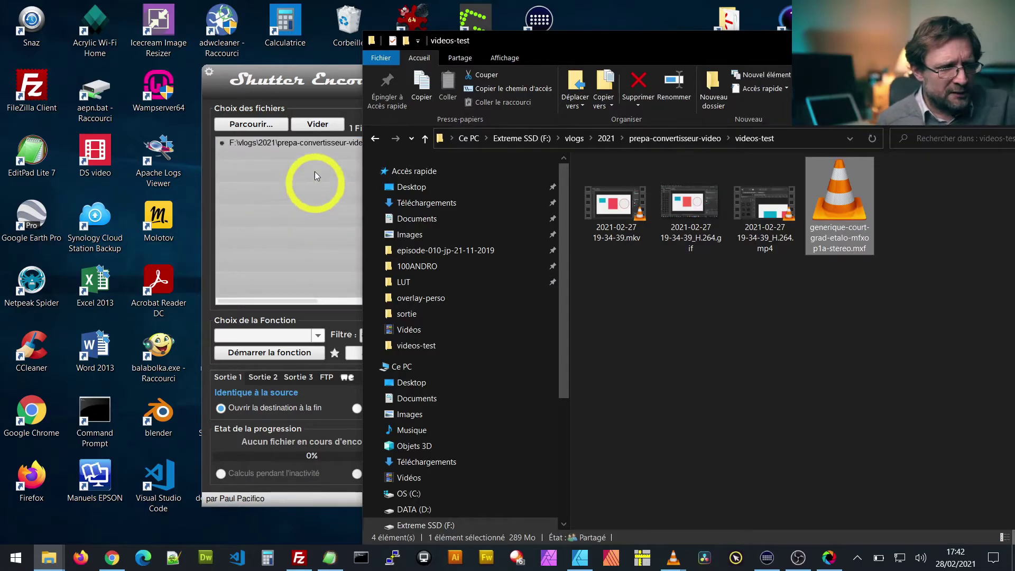
click(313, 77)
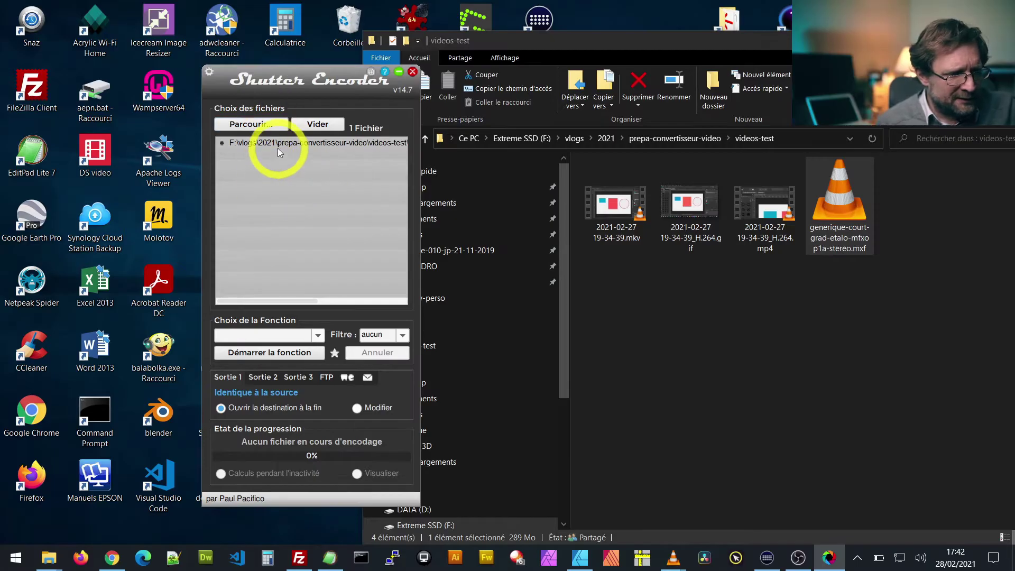
Step: Examine the available conversion functions, from no-conversion tools and audio formats through codecs, disc burning, analysis and web video download
click(319, 337)
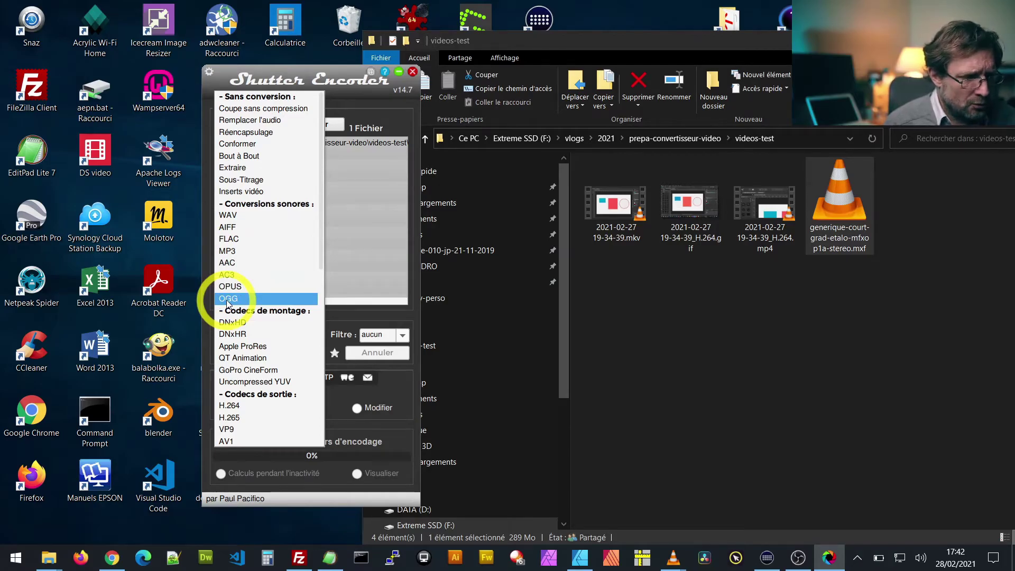
scroll(260, 262, down, 1)
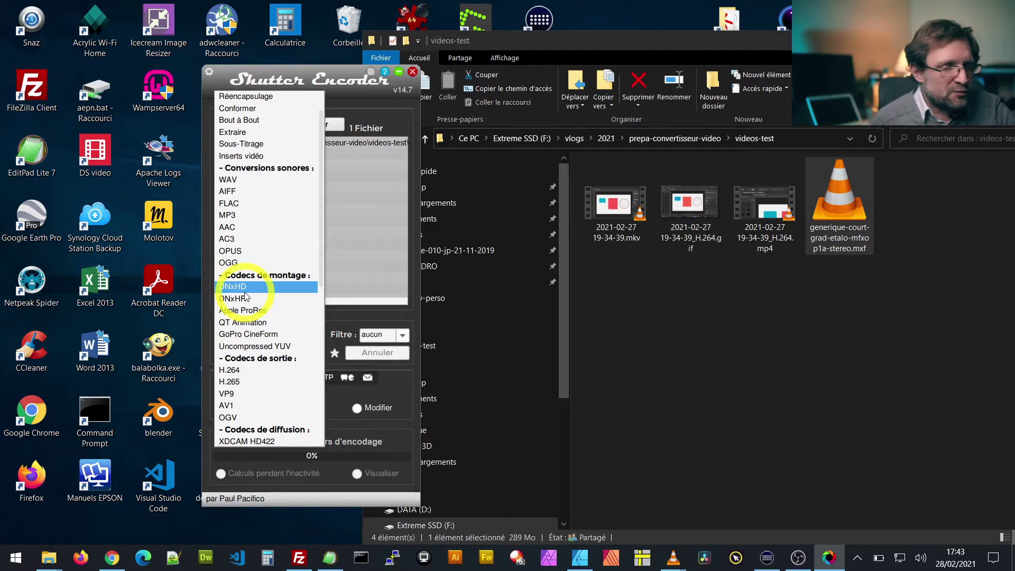
scroll(257, 299, down, 2)
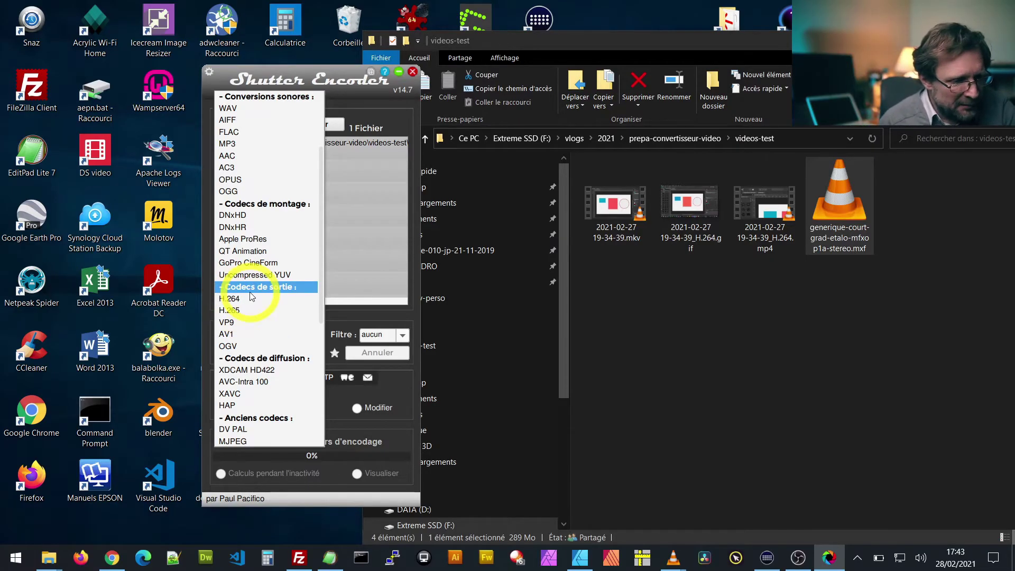
scroll(262, 294, down, 1)
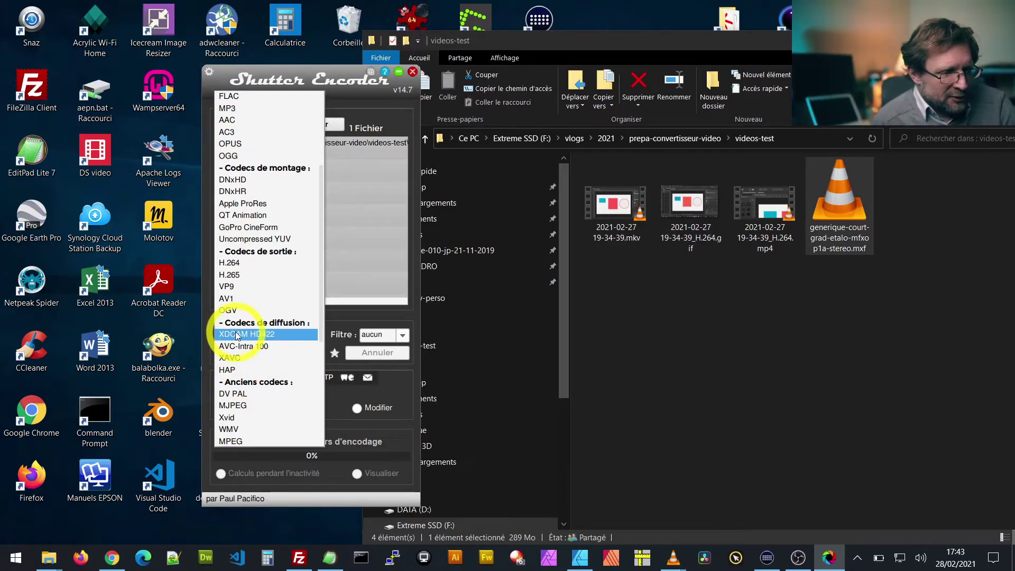
scroll(249, 325, down, 3)
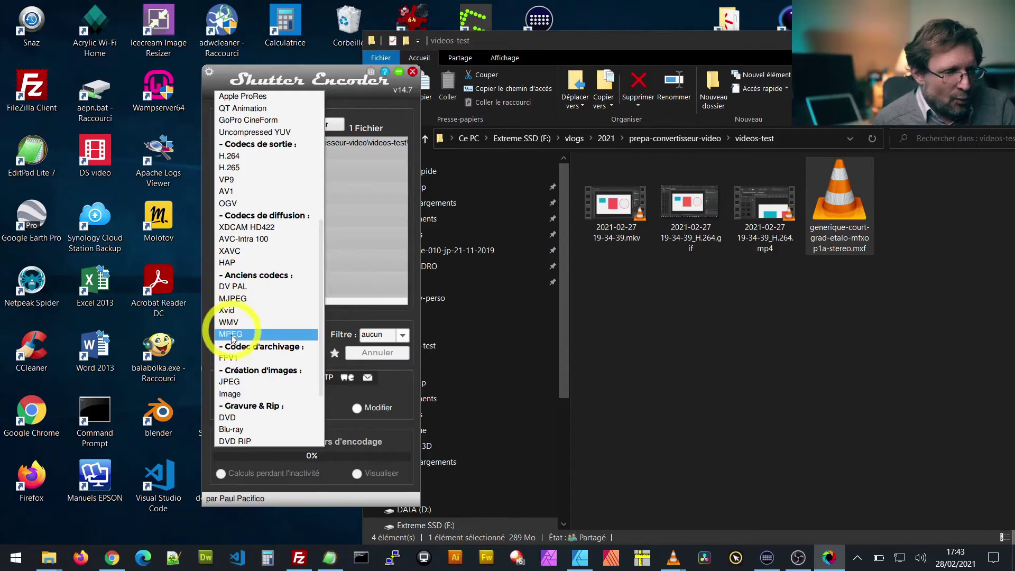
scroll(262, 304, down, 1)
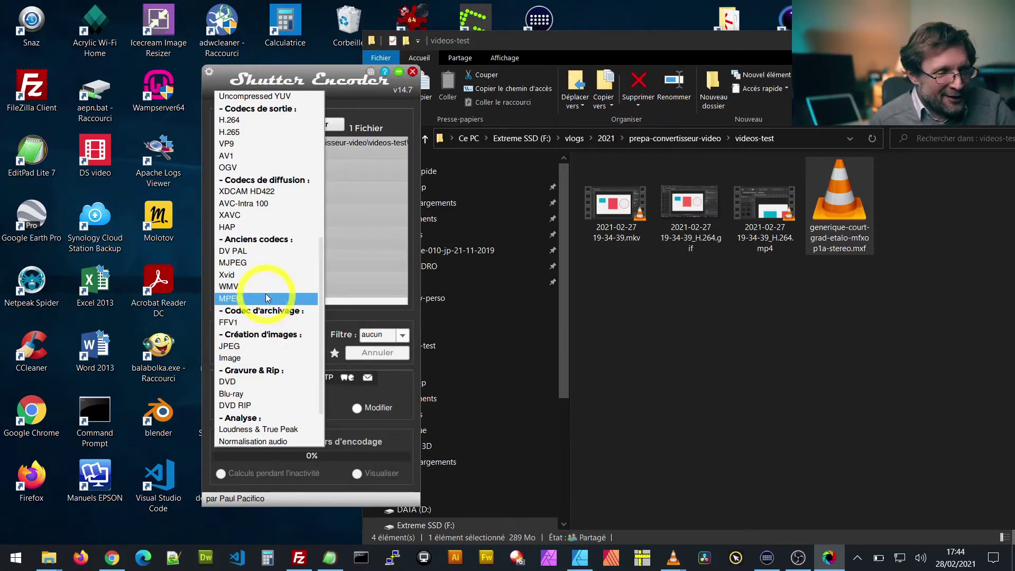
scroll(231, 328, down, 1)
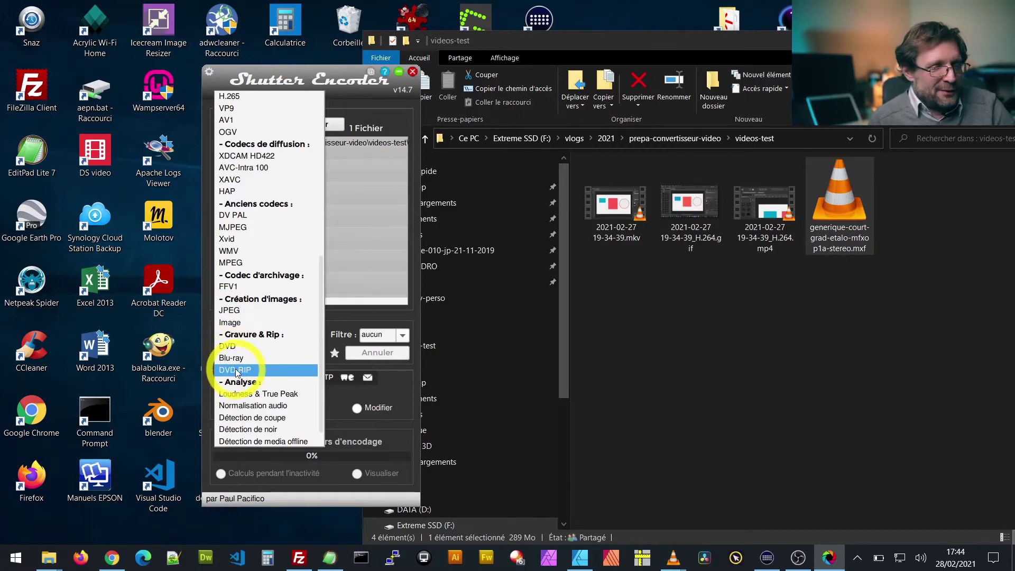
scroll(237, 344, down, 1)
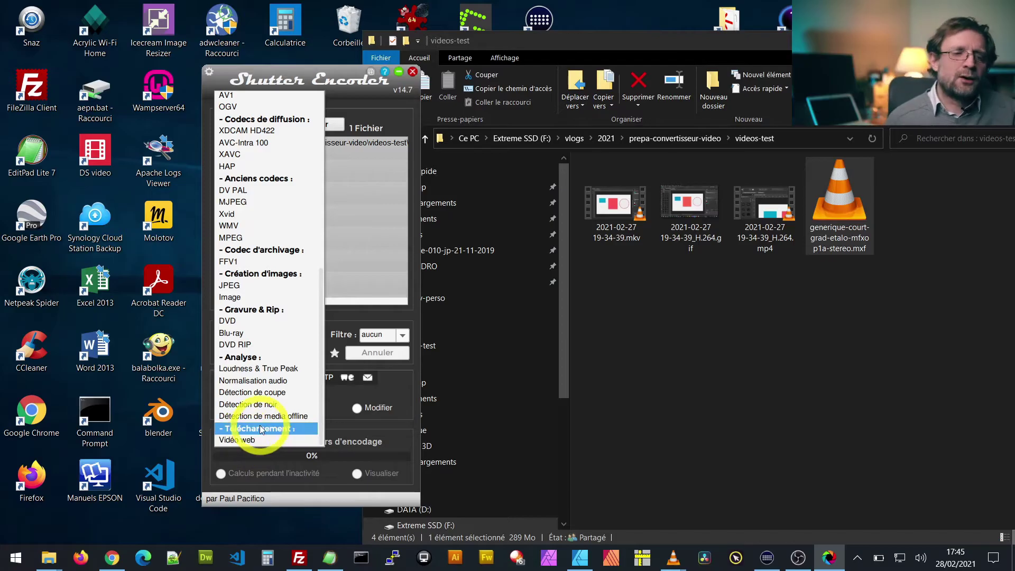
scroll(263, 429, up, 8)
scroll(265, 428, up, 2)
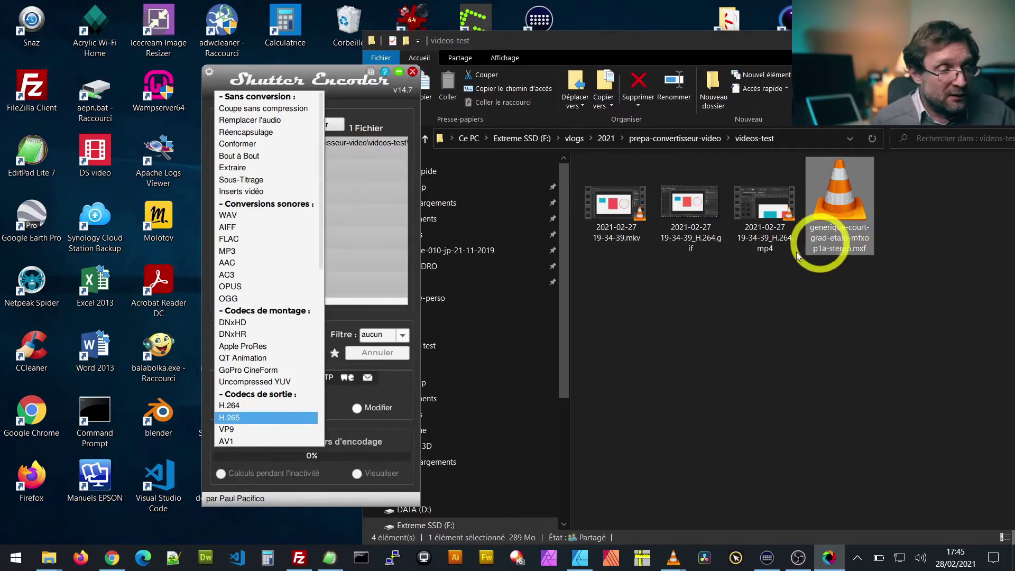
Step: Choose the H.264 output codec and set the target file size to 20 Mo
scroll(280, 331, down, 2)
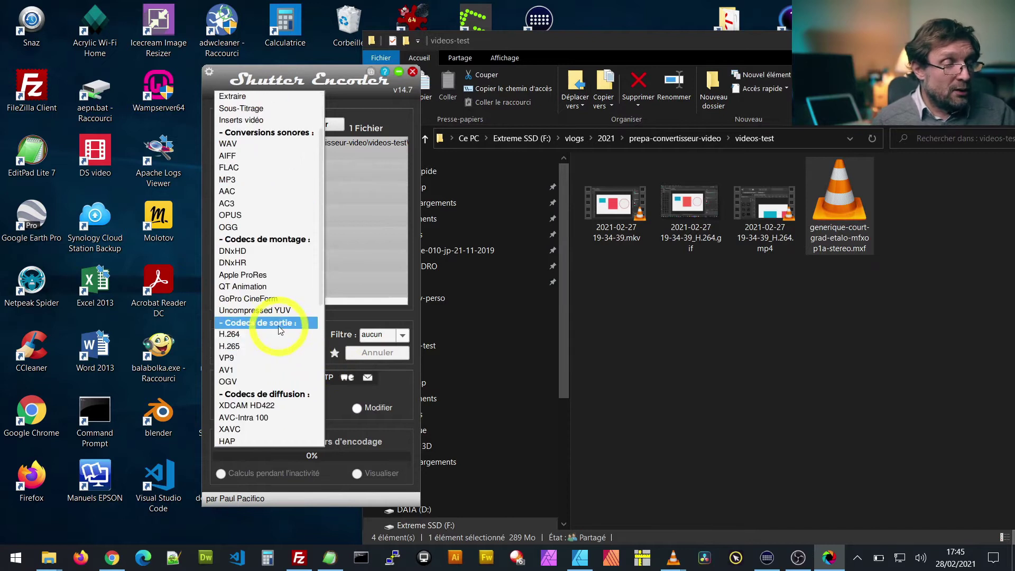
click(231, 336)
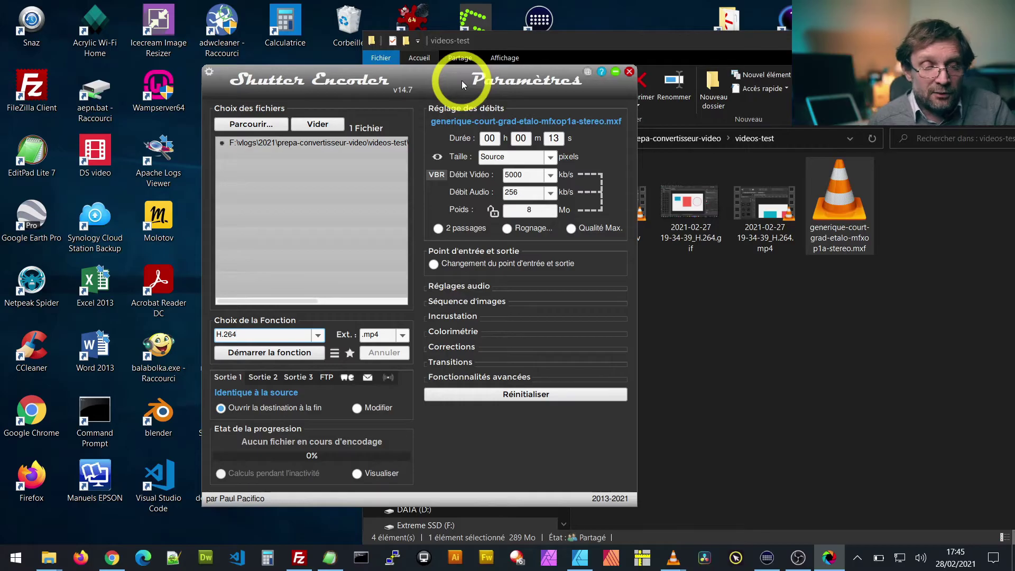
click(528, 211)
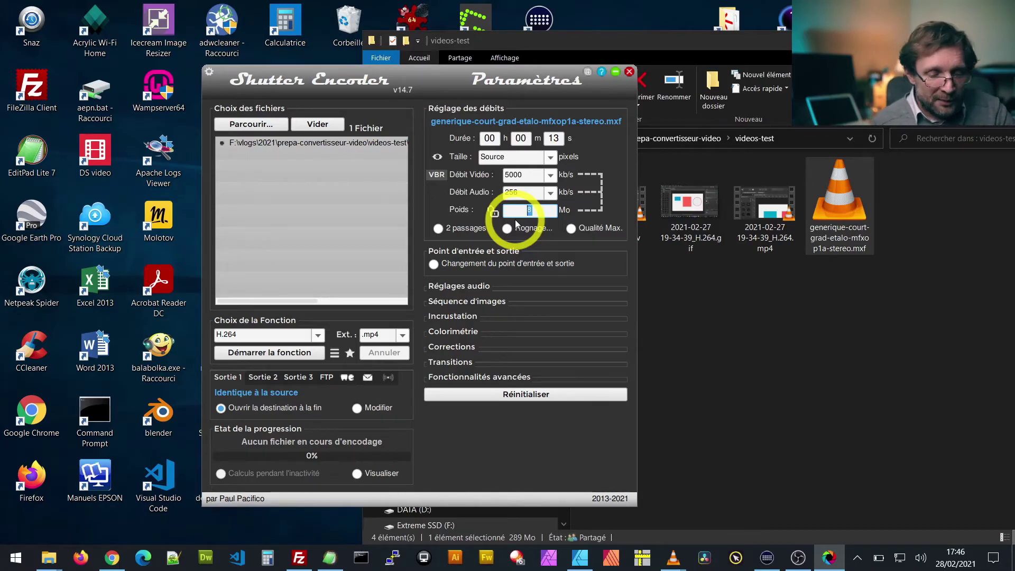
text(20)
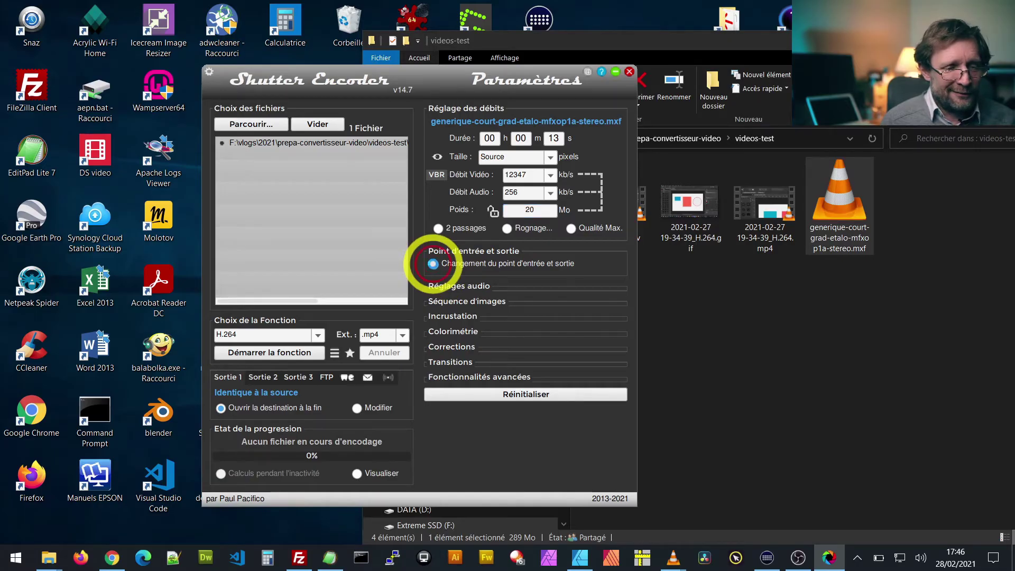
Step: Enable in and out point changes and trim the clip from 00:00:00:10 to 00:00:05:10 on the audio waveforms
click(433, 265)
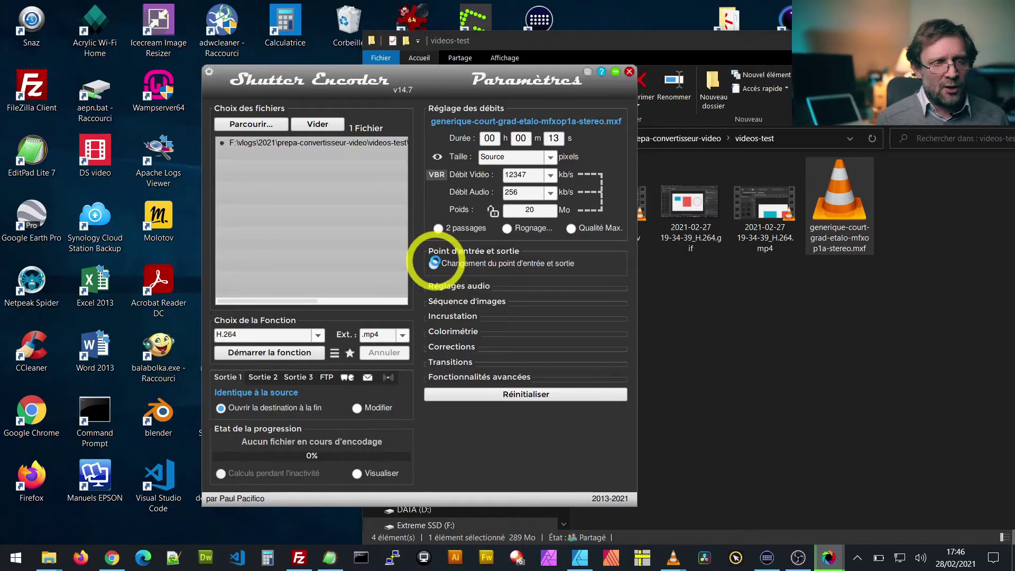
drag(379, 96, 636, 64)
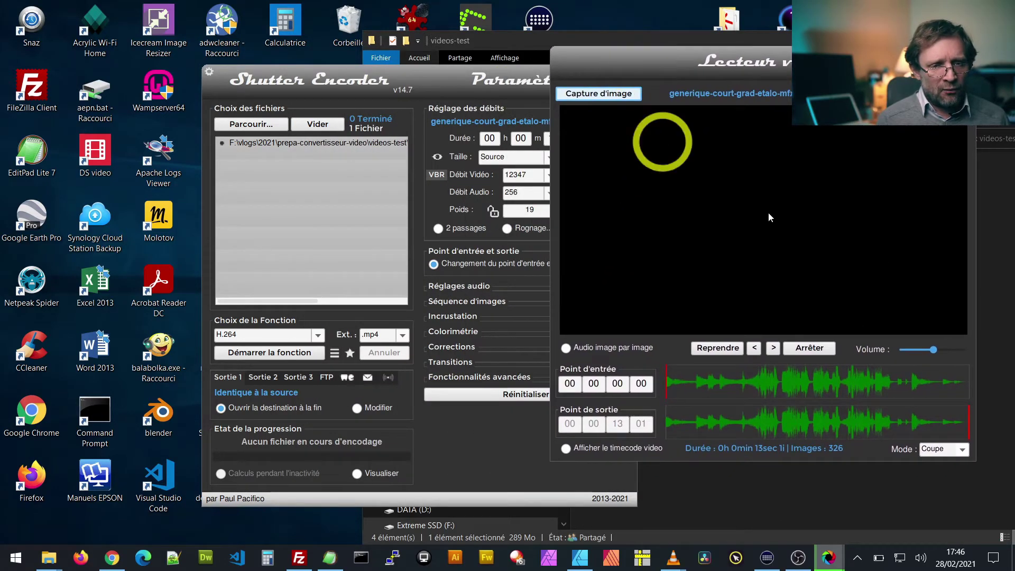
click(675, 383)
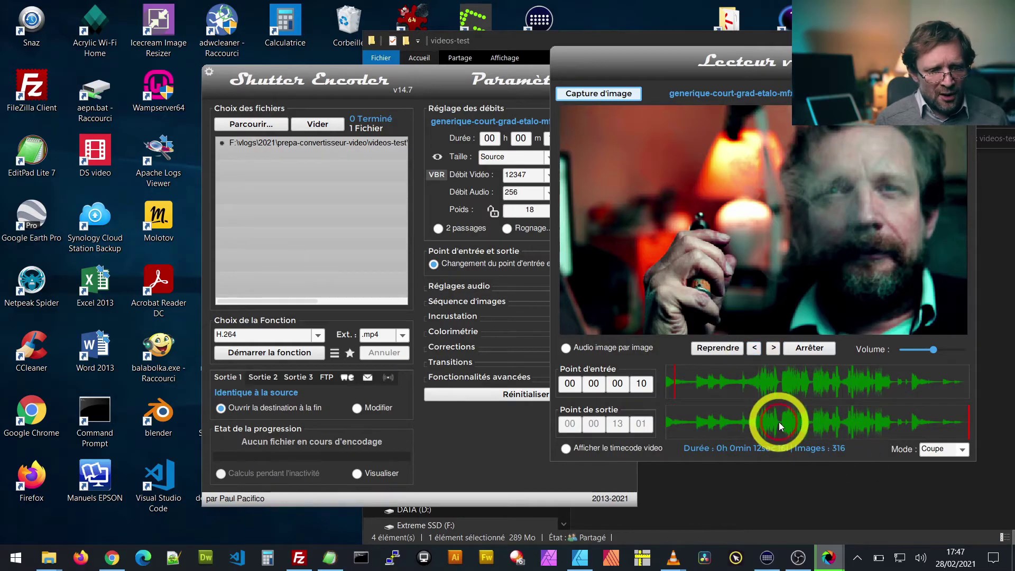
mouse_move(859, 425)
mouse_down()
mouse_move(820, 414)
mouse_move(778, 420)
mouse_move(791, 420)
mouse_up()
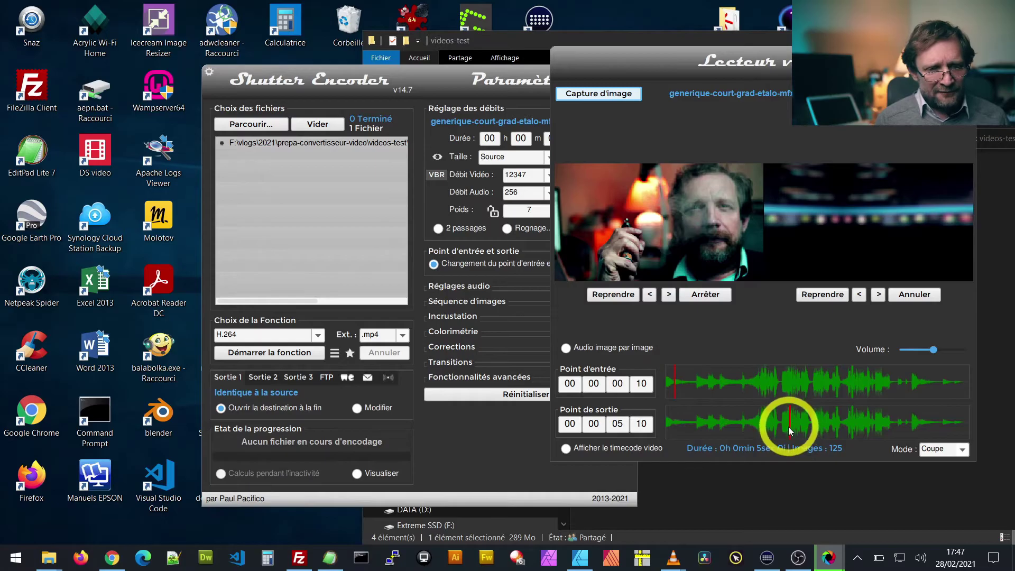
Step: Separate the main and video player windows, and close the player to discard the trim points
drag(456, 84, 384, 76)
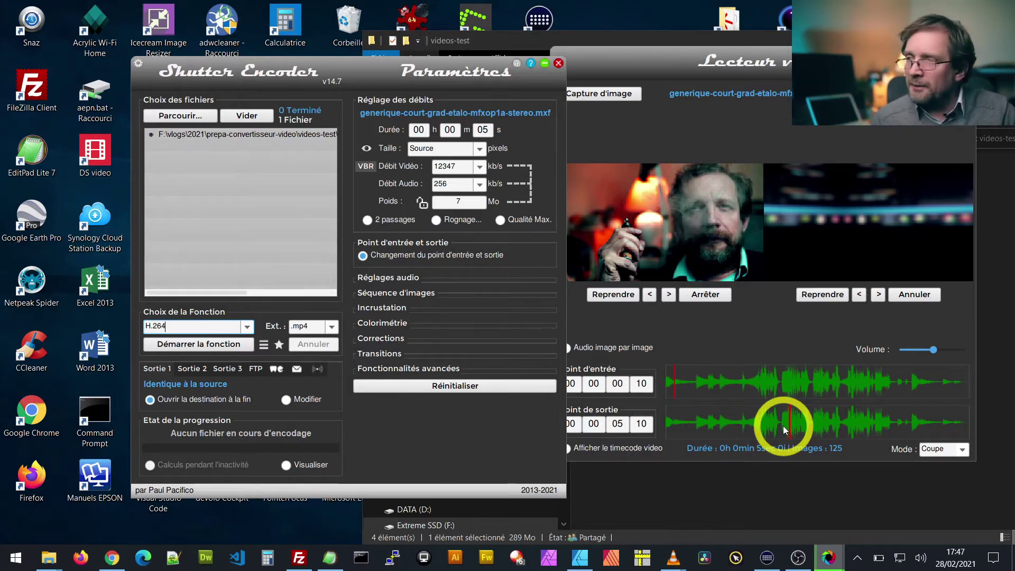
drag(747, 67, 758, 129)
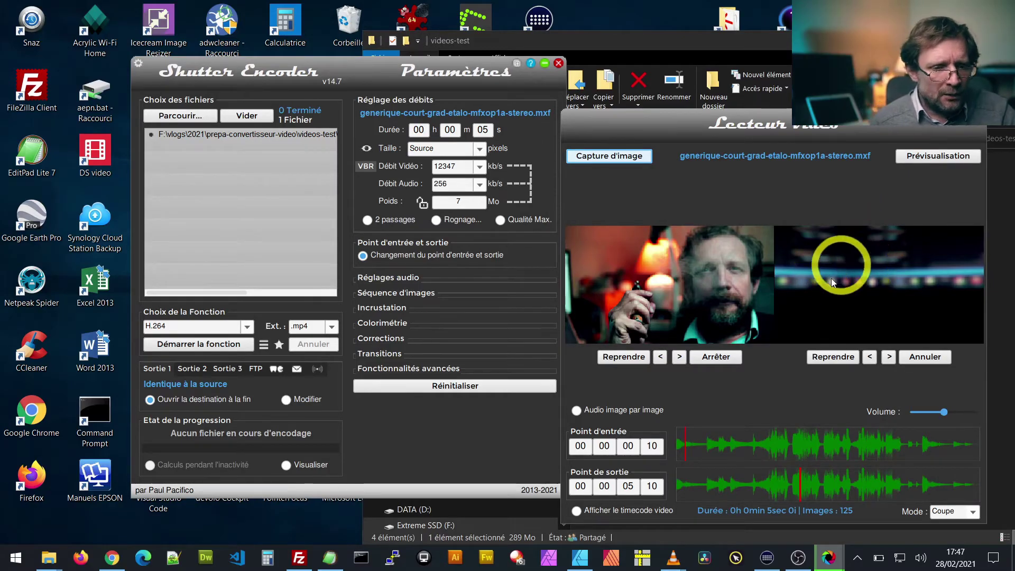
click(979, 116)
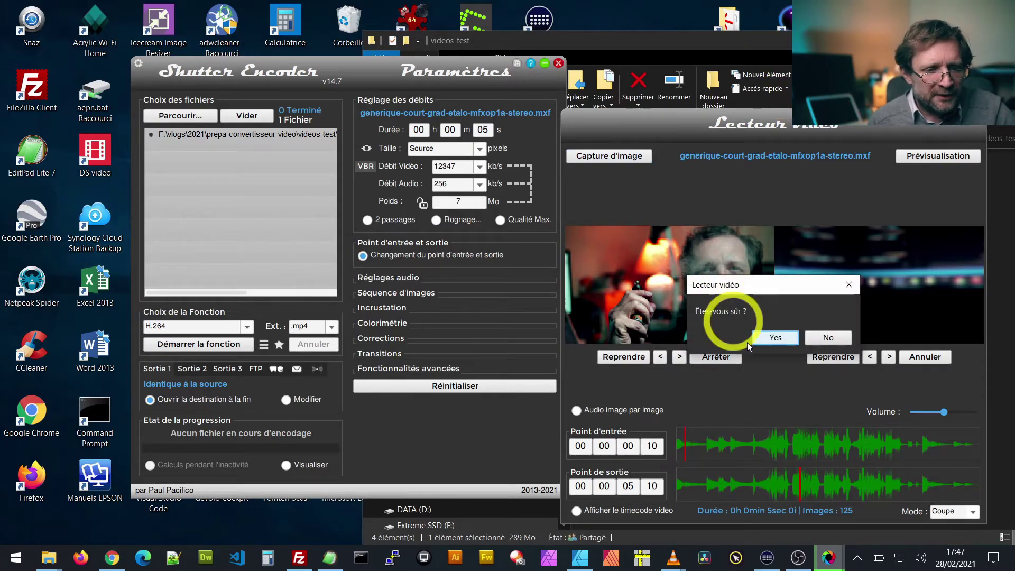
click(780, 347)
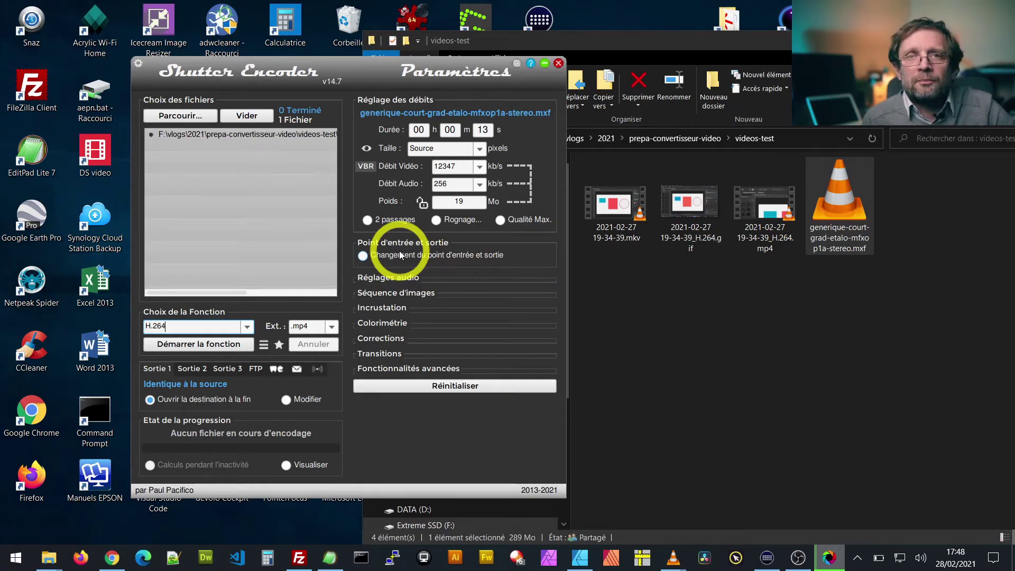
Step: Expand the audio, image sequence and overlay settings to examine their options
click(375, 278)
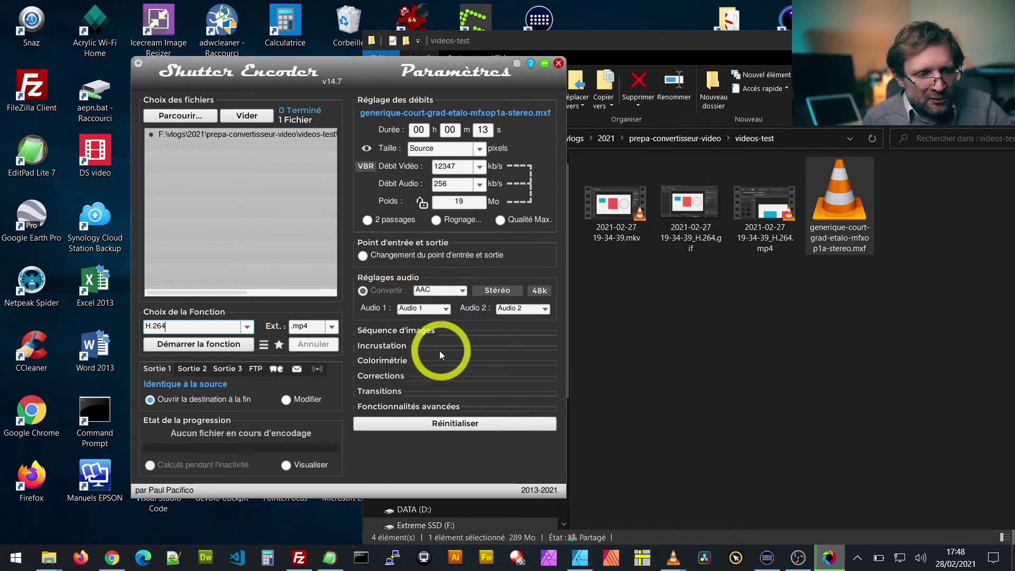
click(394, 331)
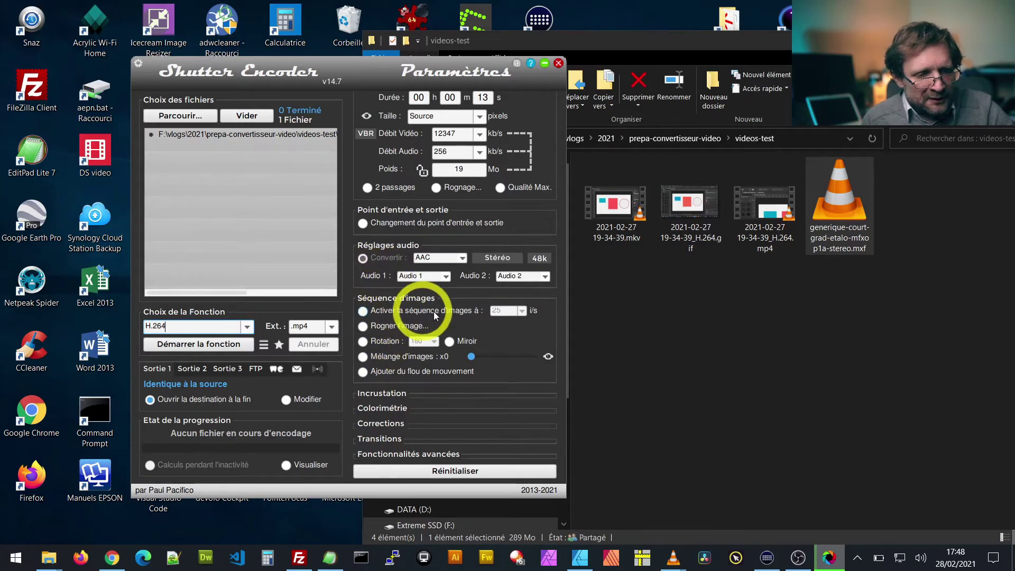
click(392, 395)
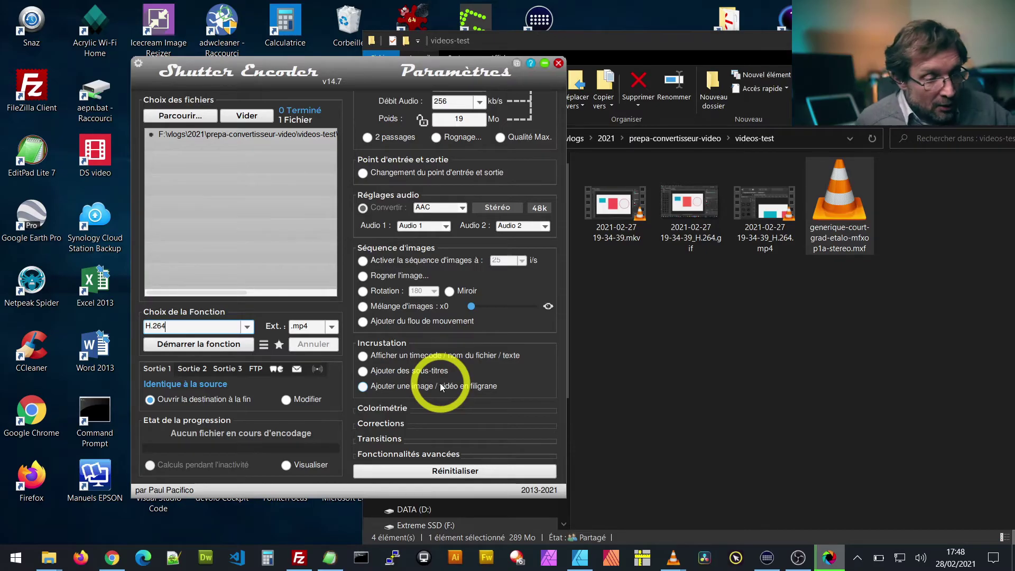
Step: Expand the colorimetry settings and enable applying the CANON-C-LOG-V1-LOG-to-709.cube LUT
click(397, 407)
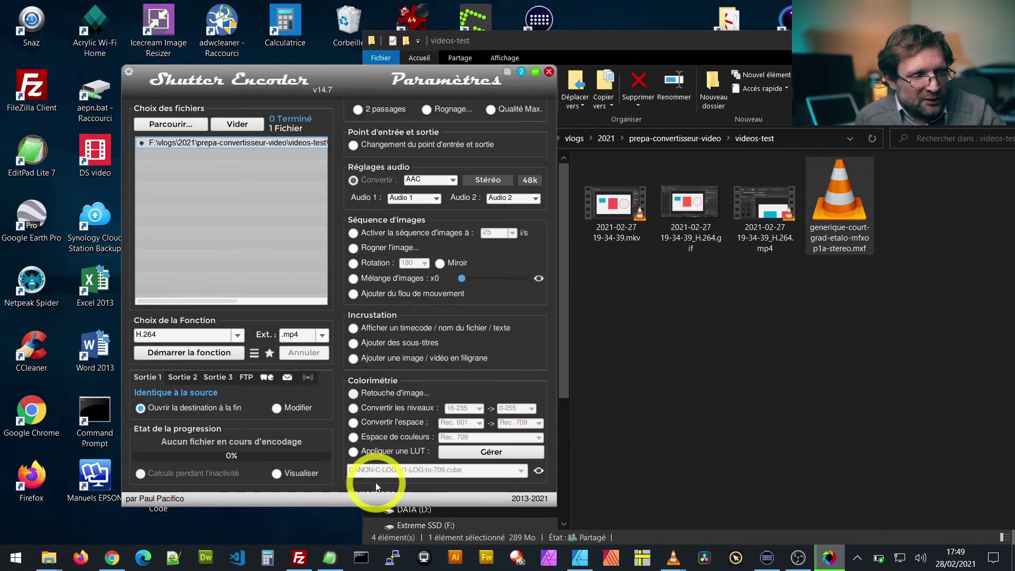
scroll(389, 444, down, 1)
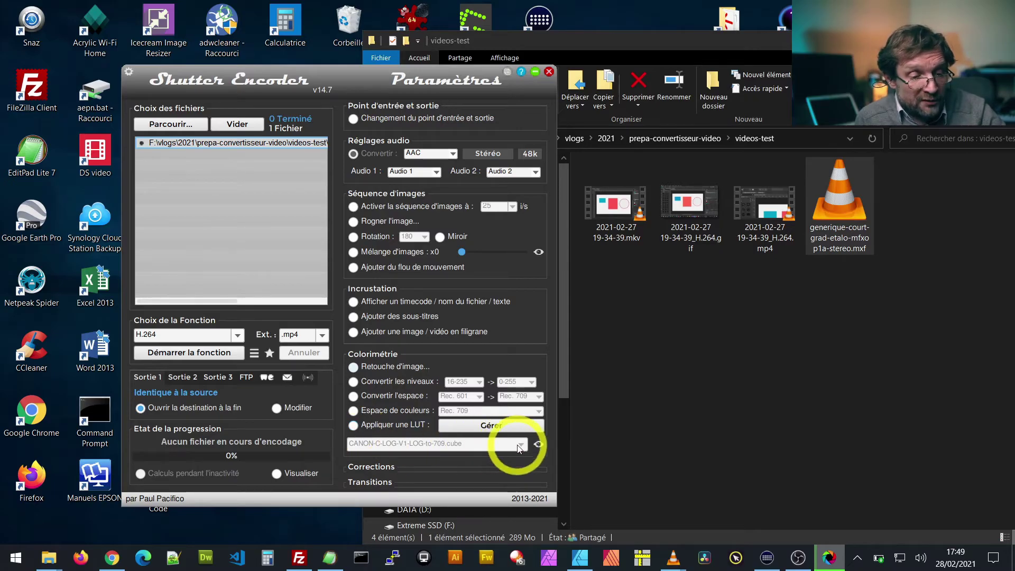
click(392, 426)
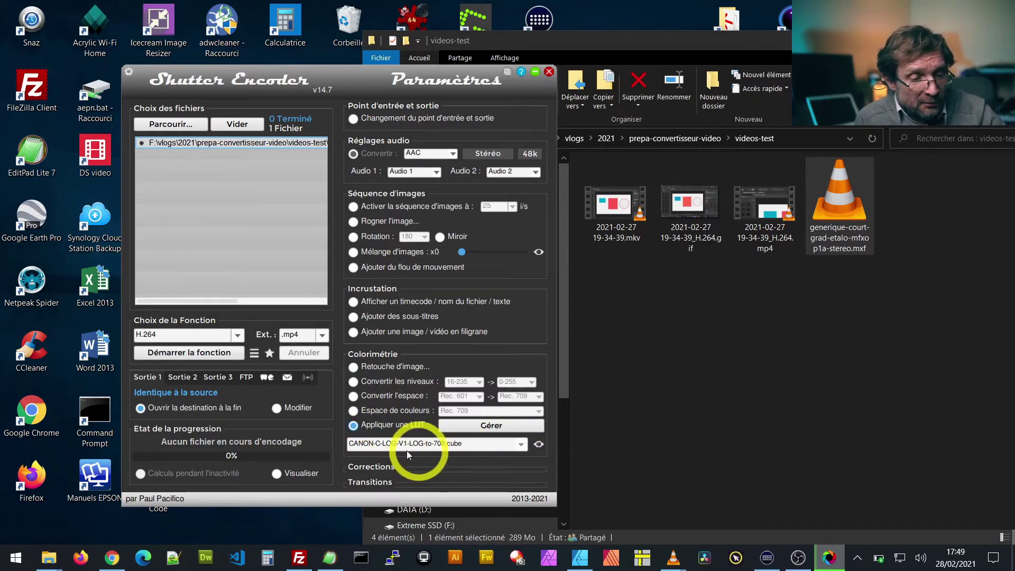
Step: Review the list of available LUT files, switch off the LUT by collapsing the colorimetry settings, and expand them again
click(521, 445)
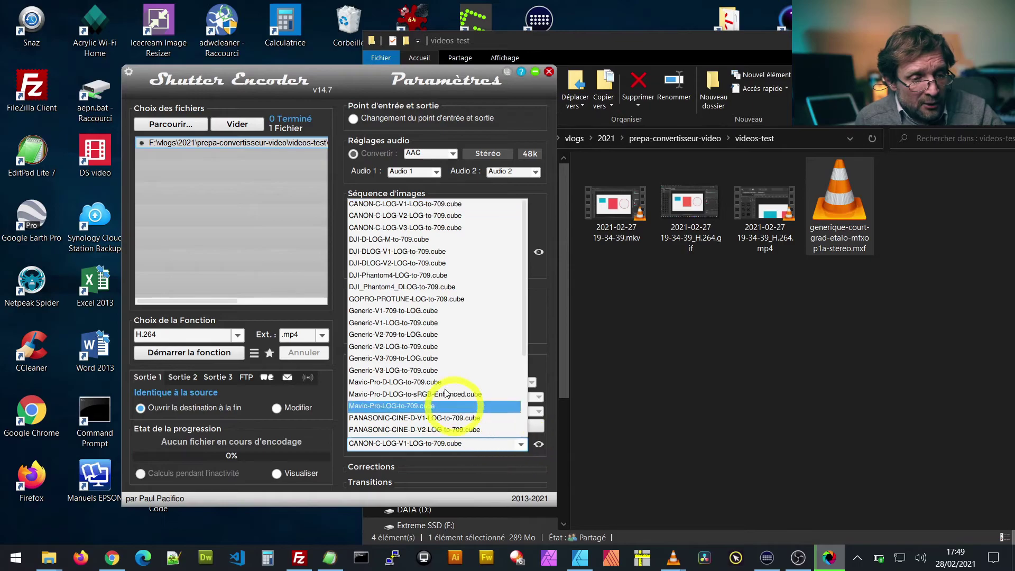
scroll(418, 339, down, 3)
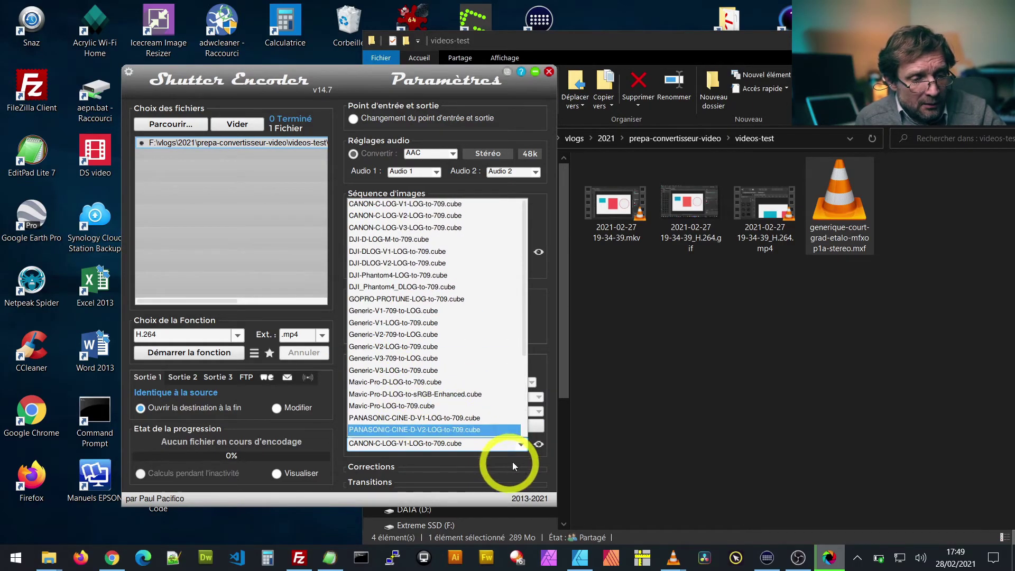
click(537, 454)
click(496, 419)
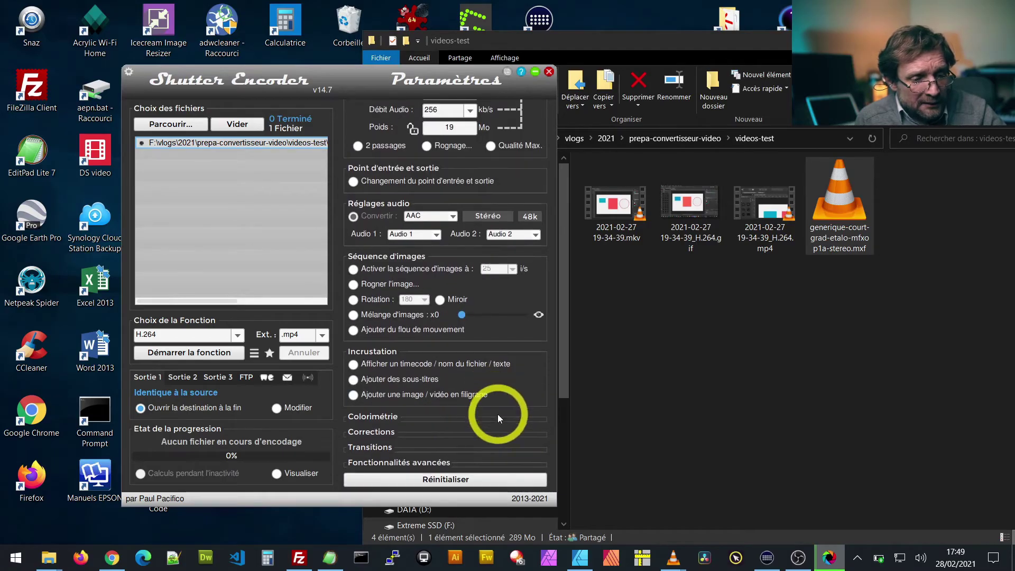
click(445, 419)
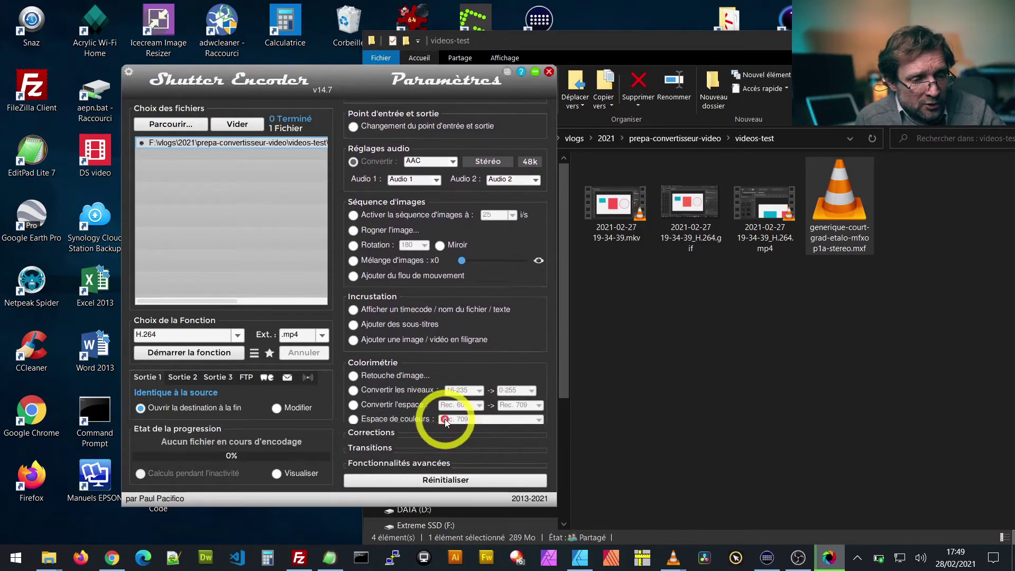
Step: Open the LUT management folder to examine the installed .cube files, and close it
click(491, 390)
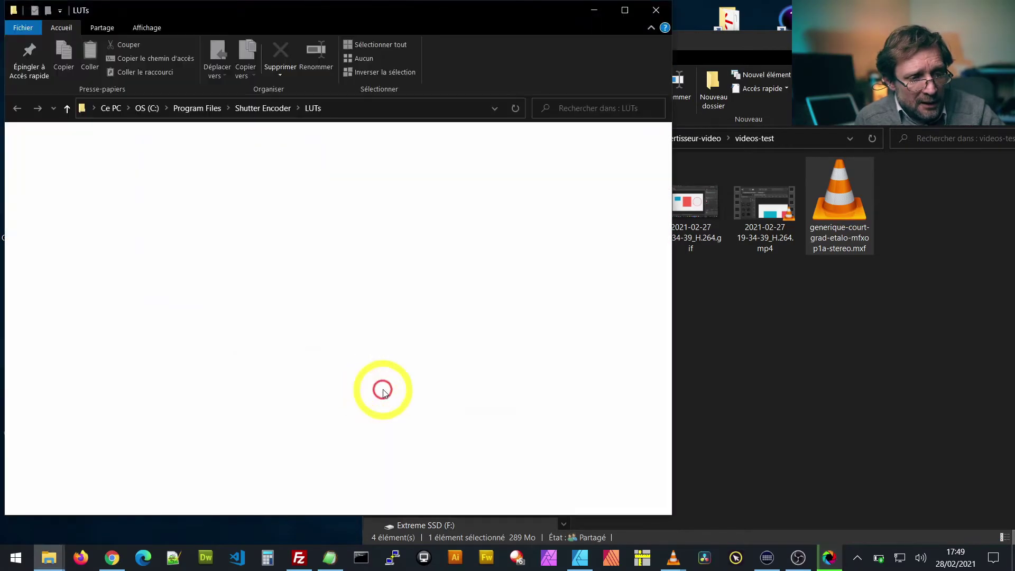
scroll(306, 393, down, 3)
scroll(305, 384, up, 3)
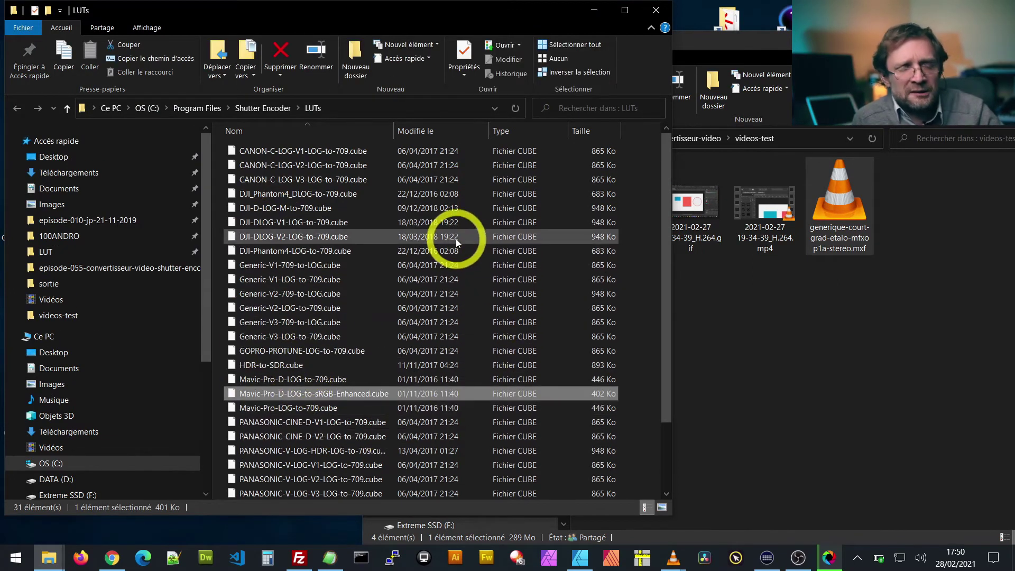
click(654, 12)
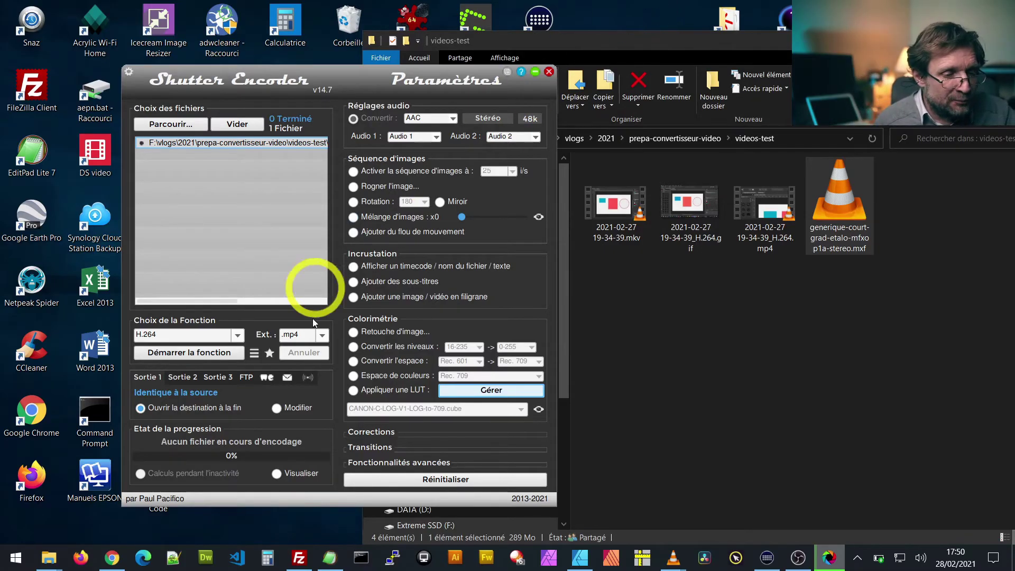
Step: Expand the corrections, transitions and advanced features settings to examine their options
click(384, 433)
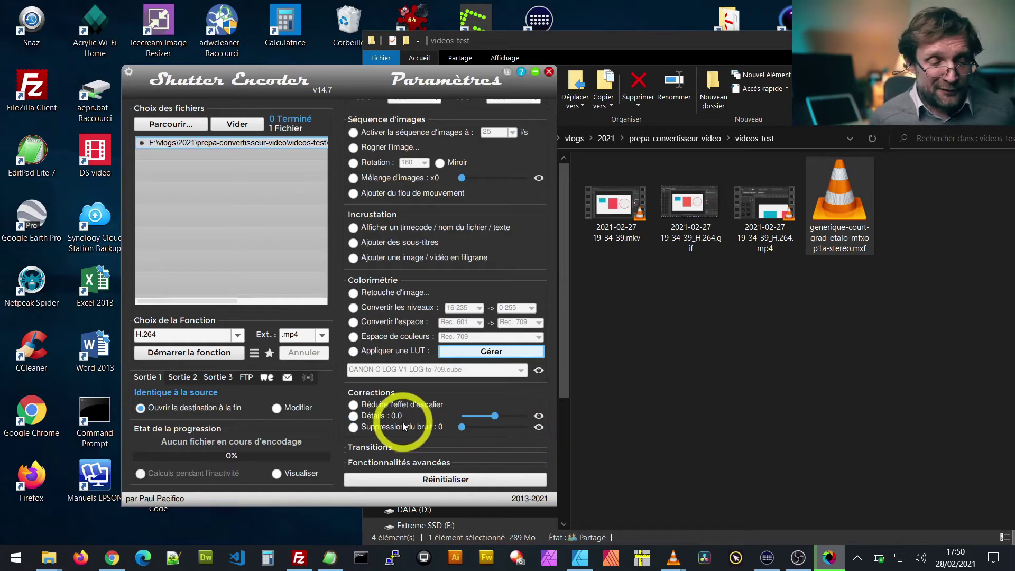
click(417, 450)
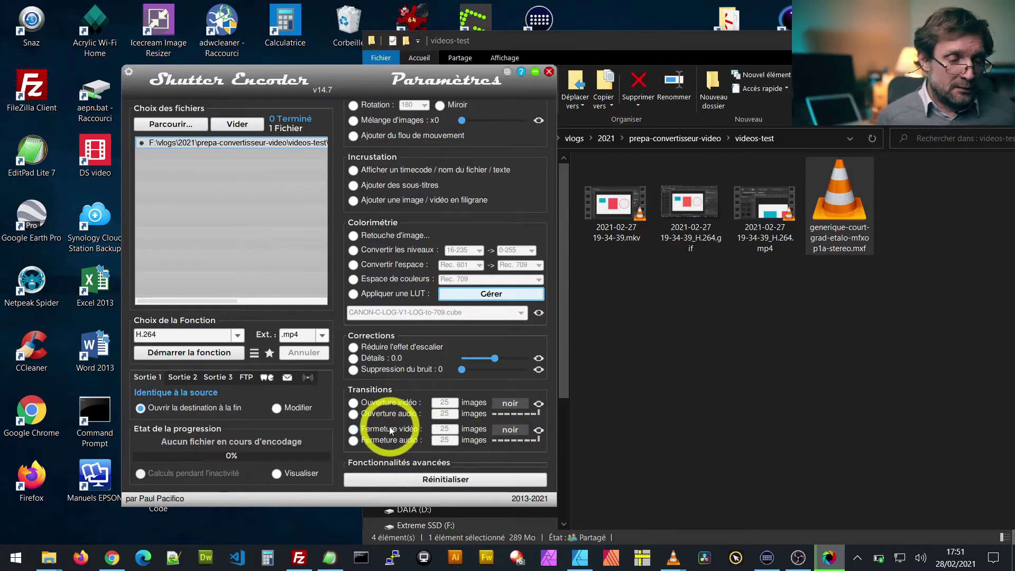
scroll(445, 463, down, 5)
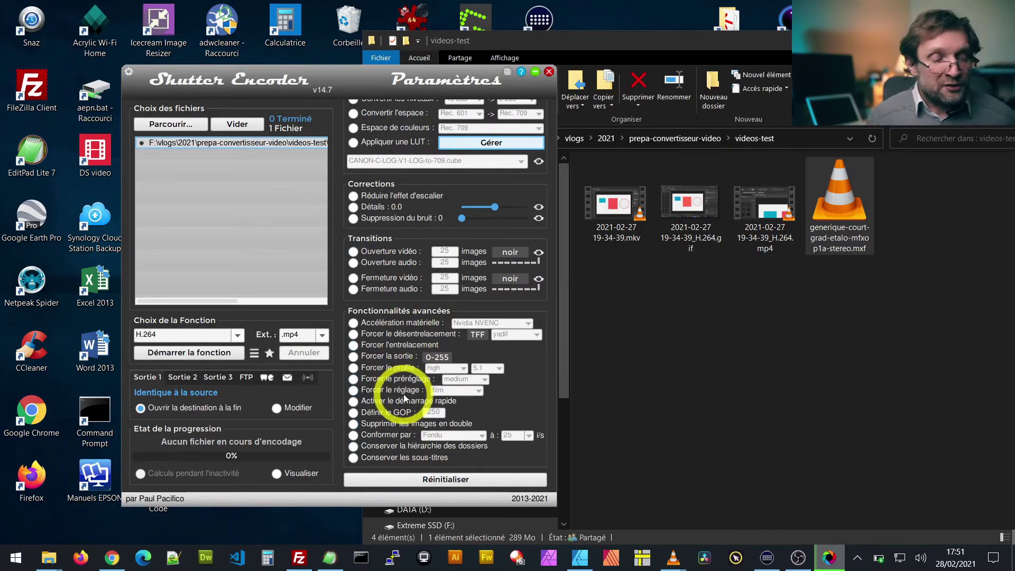
Step: Set the video bitrate to 5000 kb/s
scroll(405, 398, up, 5)
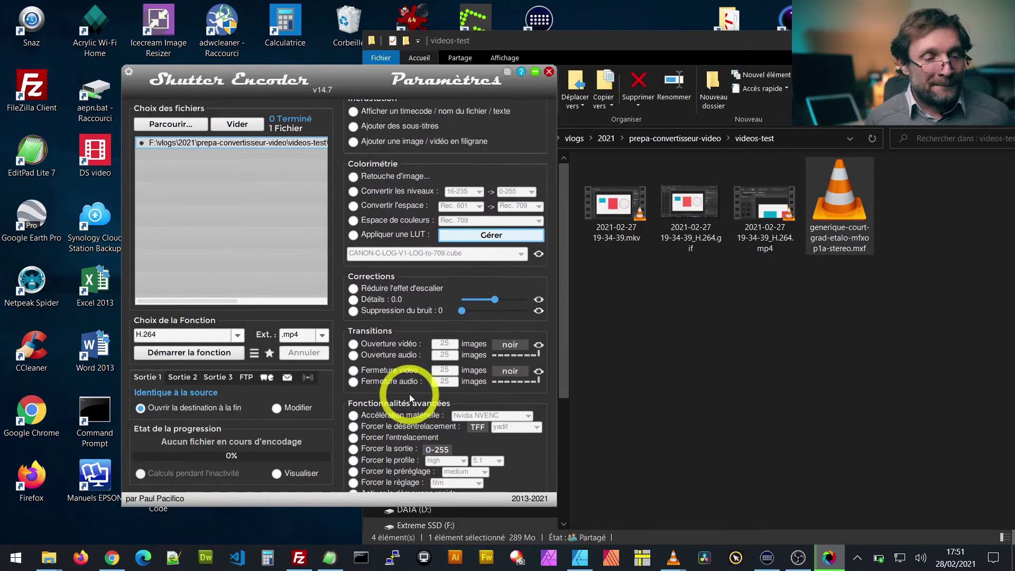
scroll(409, 395, up, 6)
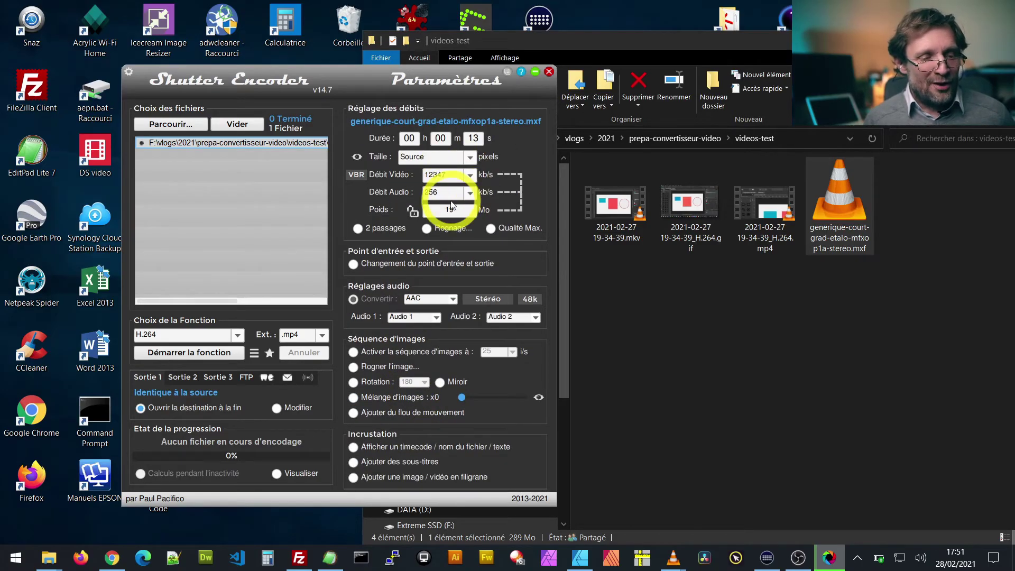
double_click(442, 174)
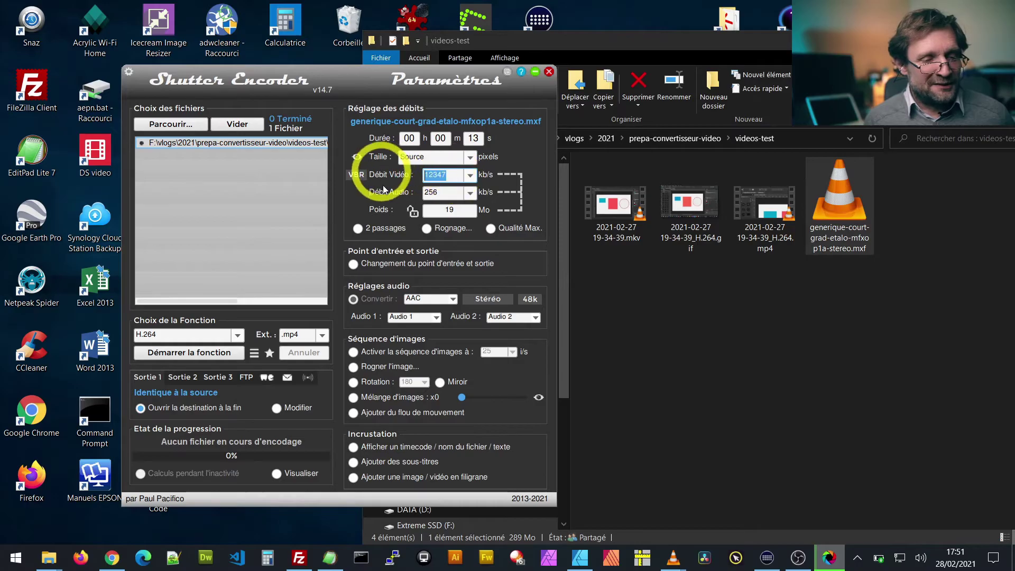
text(5000)
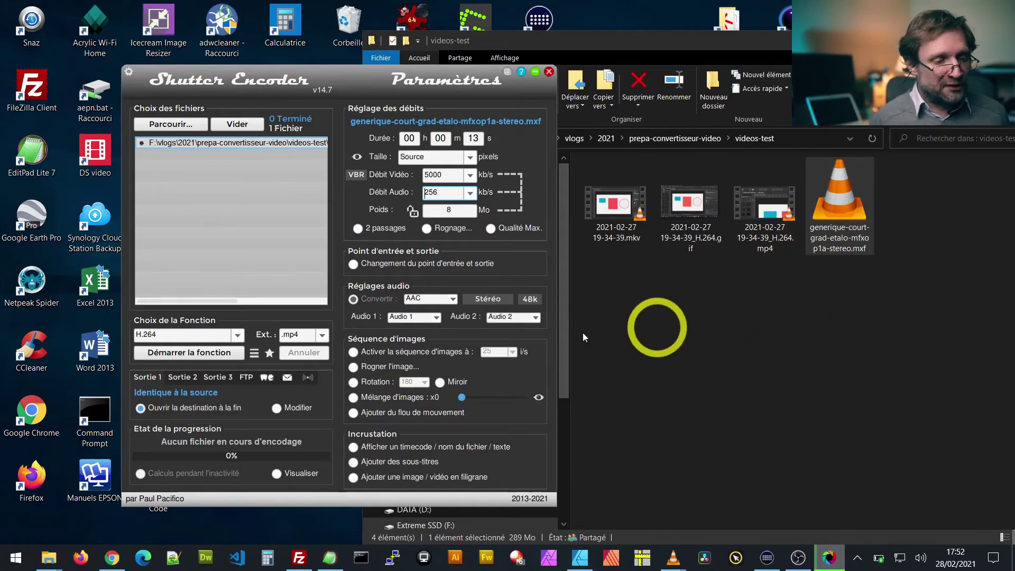
Step: Start changing the first output's destination and browse to the vlogs\2021 folder on the Extreme SSD (F:) drive
click(277, 408)
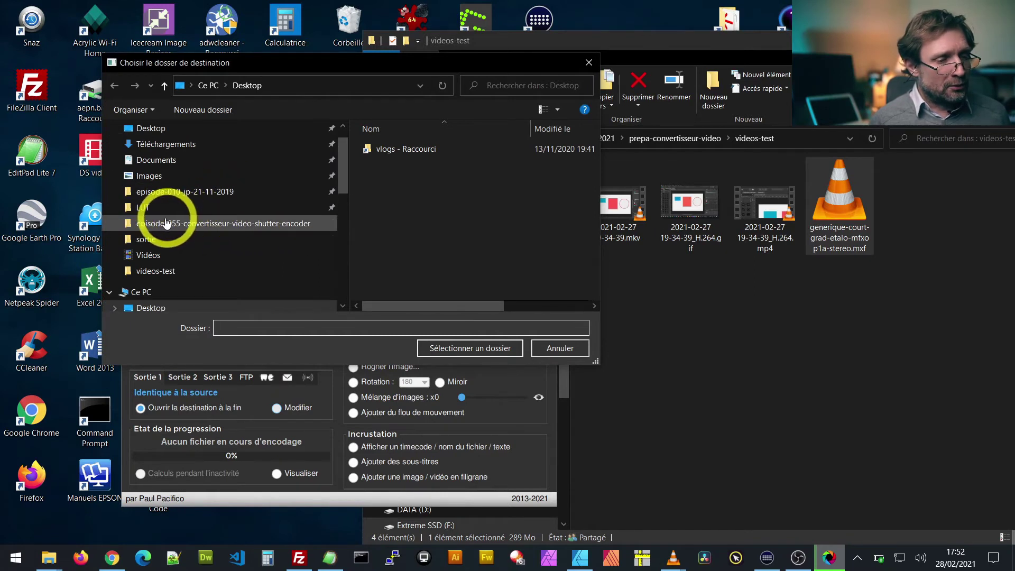
scroll(161, 259, down, 1)
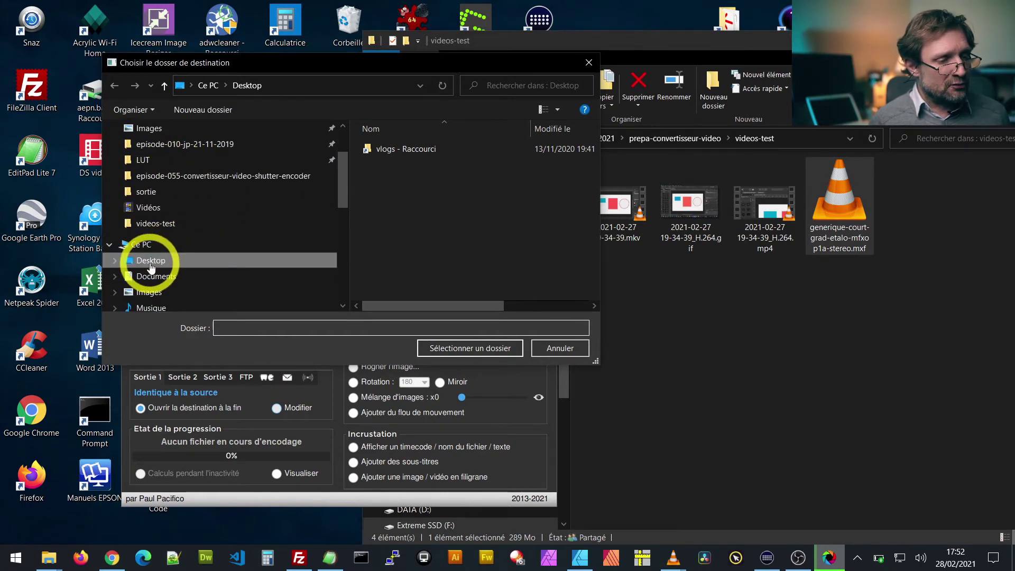
scroll(162, 260, down, 3)
click(155, 243)
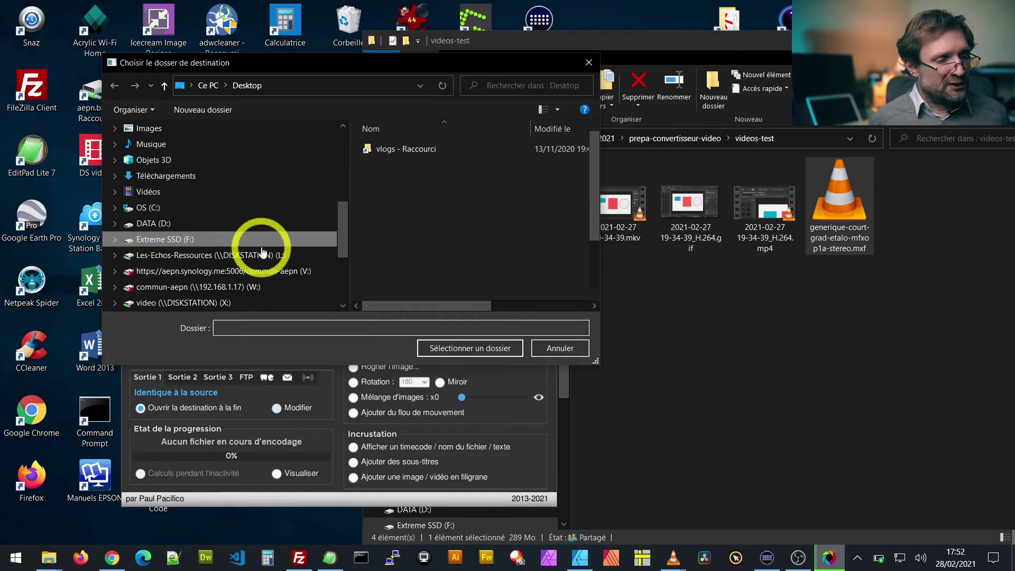
scroll(436, 233, down, 2)
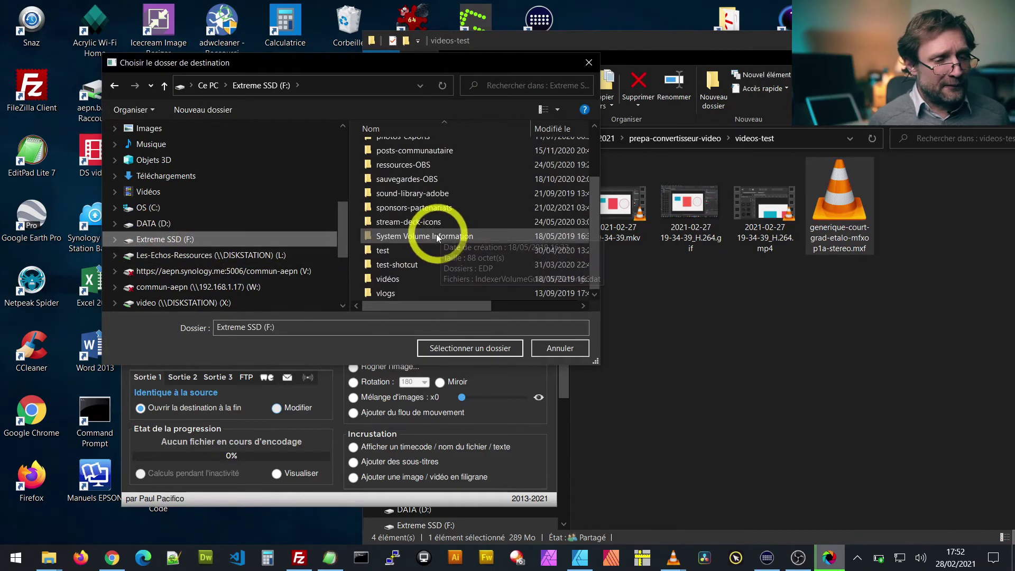
click(378, 292)
key(Return)
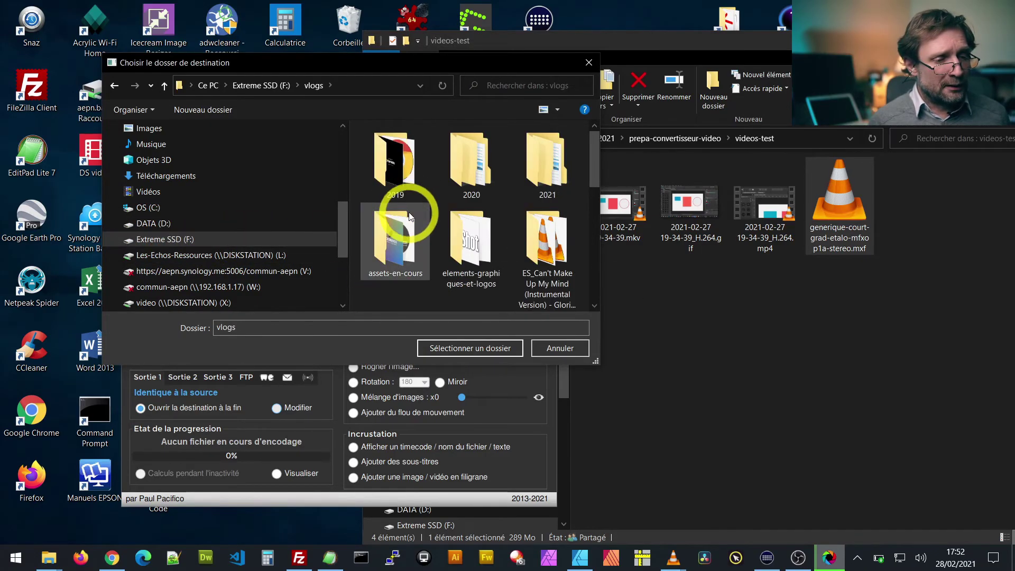
click(538, 163)
key(Return)
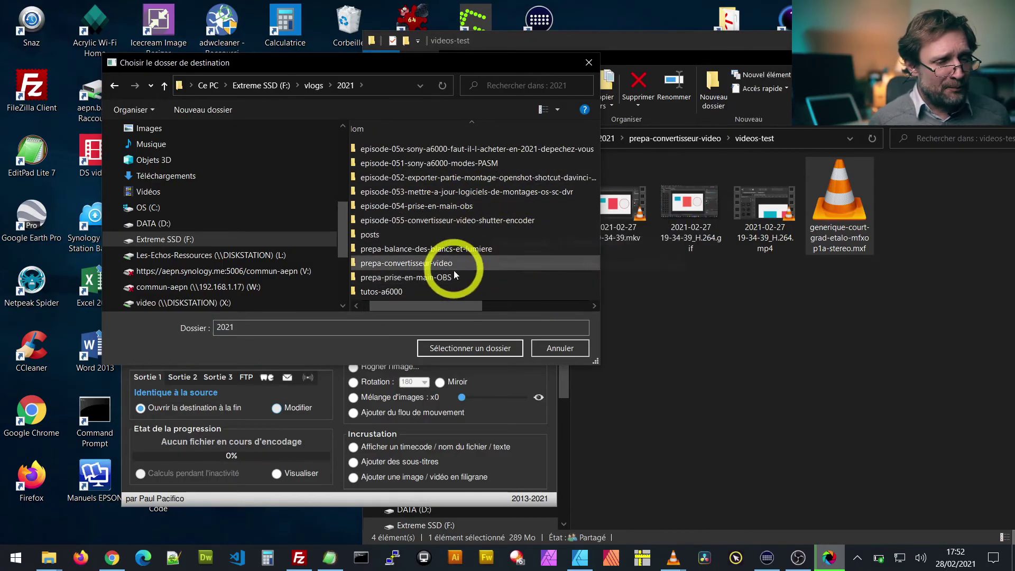
Step: Choose the sortie folder inside prepa-convertisseur-video as the output destination
drag(414, 306, 399, 306)
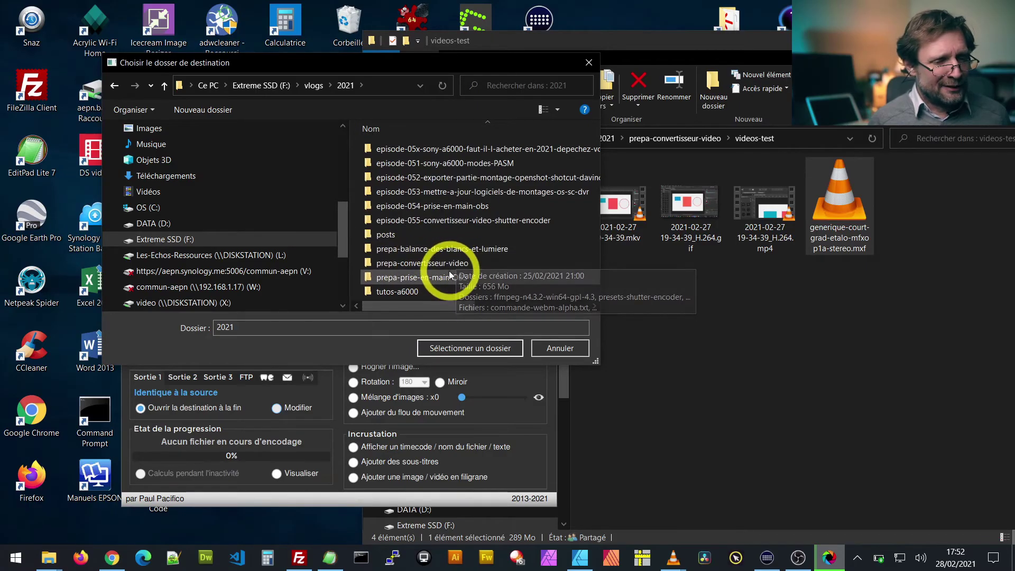
click(420, 262)
double_click(377, 264)
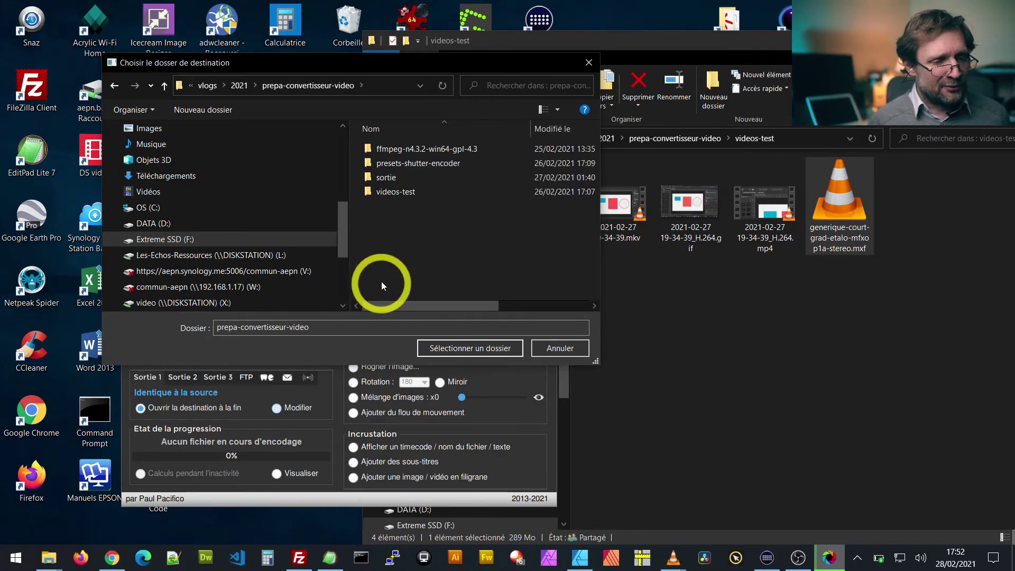
click(371, 178)
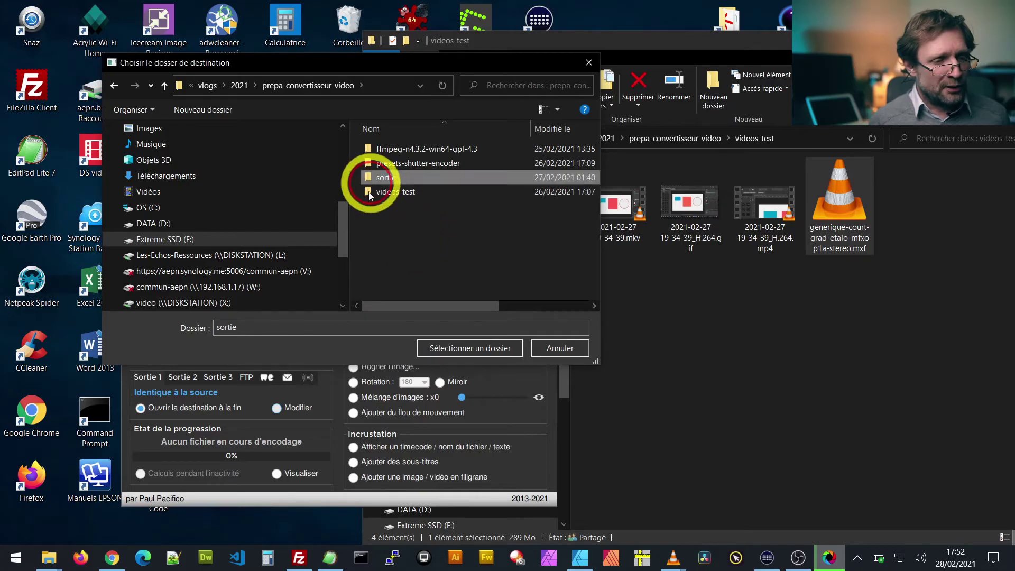
double_click(368, 176)
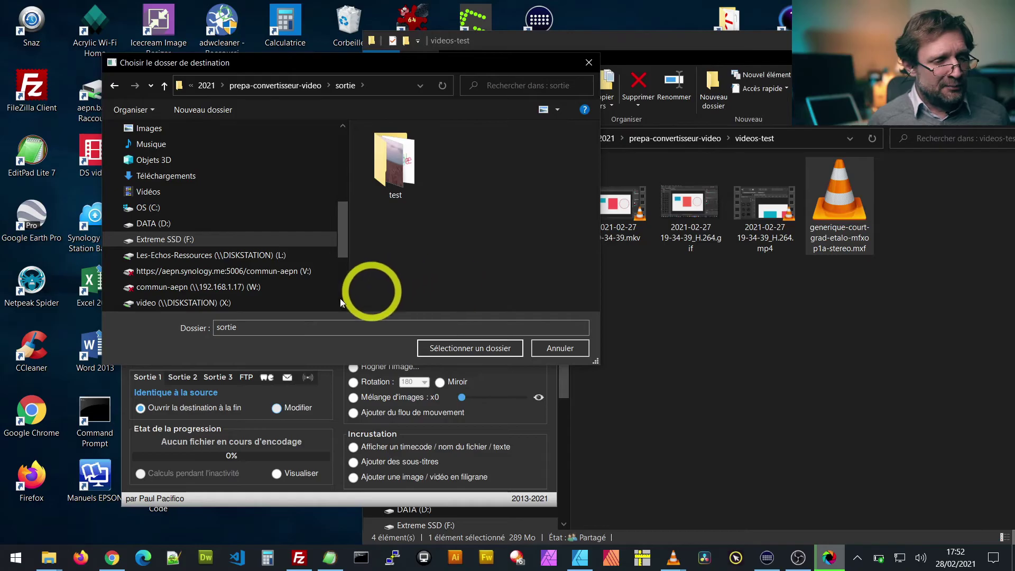
click(486, 348)
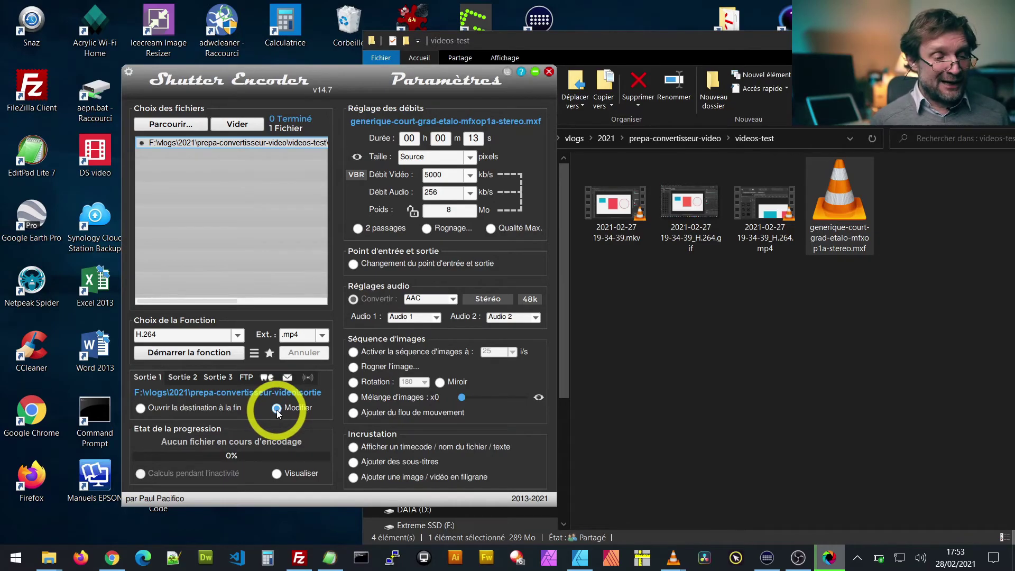
Step: Start the H.264 conversion and decline overwriting the existing output file
click(186, 353)
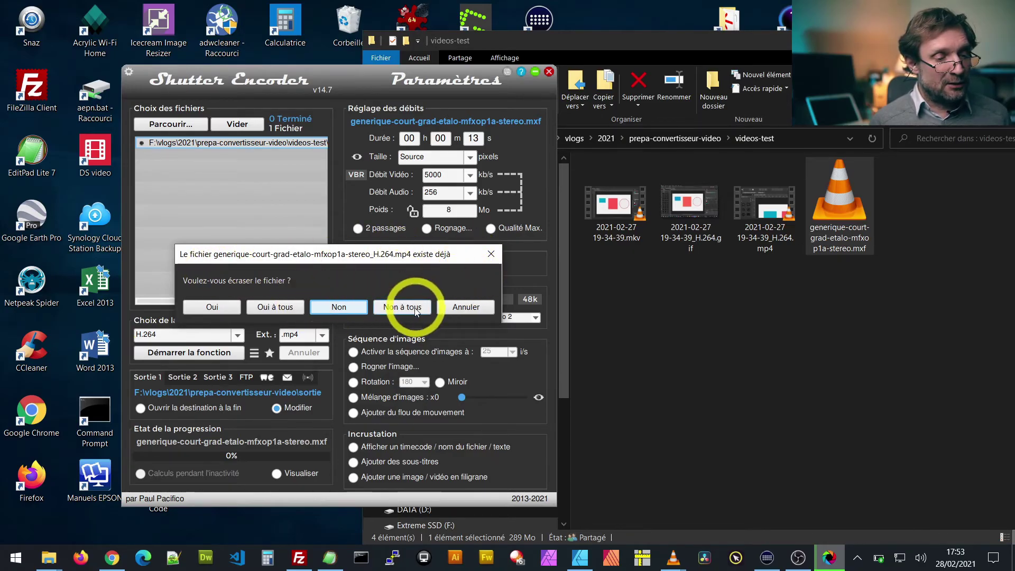
click(348, 311)
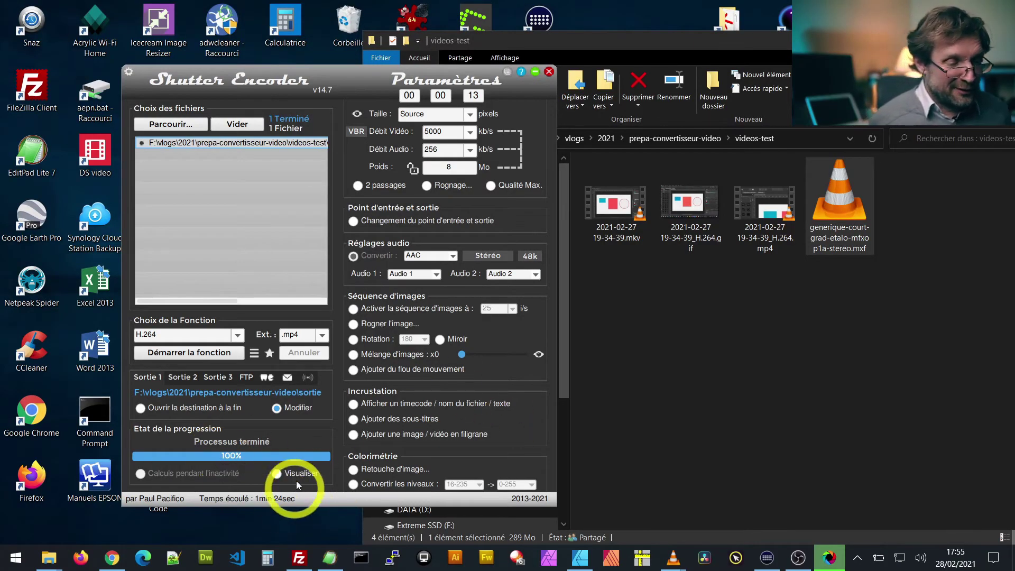
Step: Open the sortie folder window and check the size and properties of the converted generique-court-grad-etalo-mfxop1a-stereo_H.264_1.mp4 file
mouse_move(49, 558)
click(149, 525)
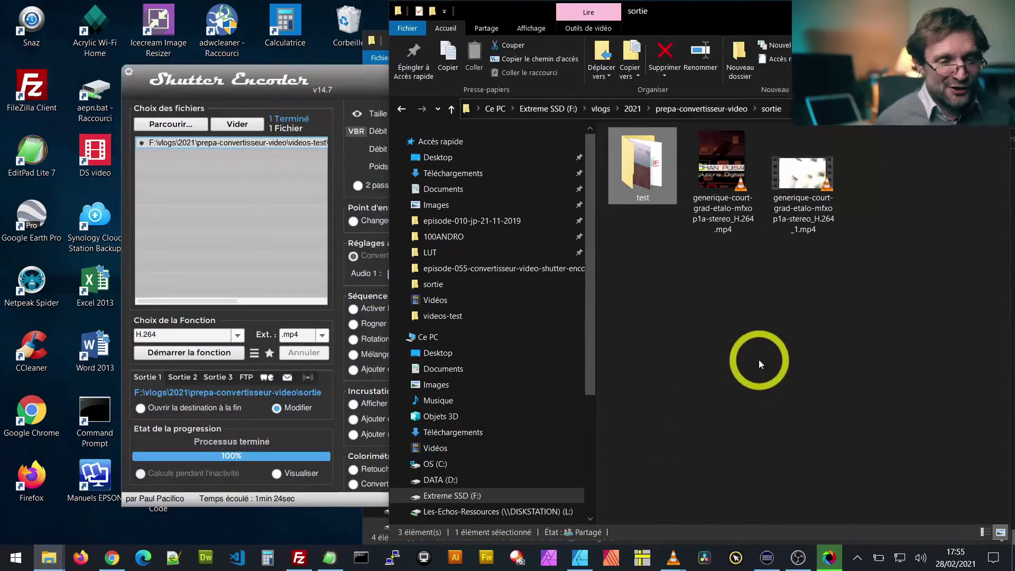
click(802, 175)
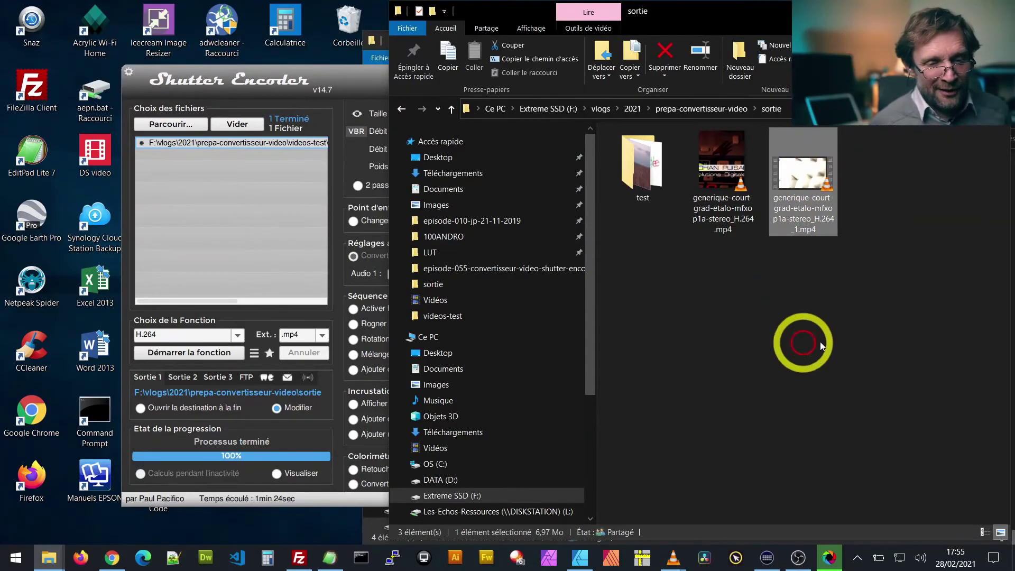
right_click(804, 182)
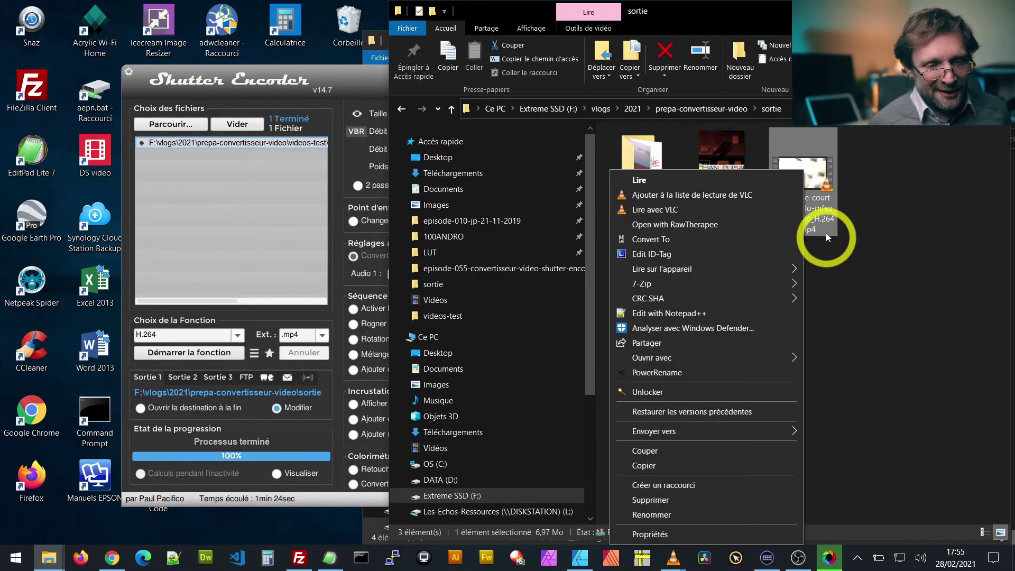
click(872, 267)
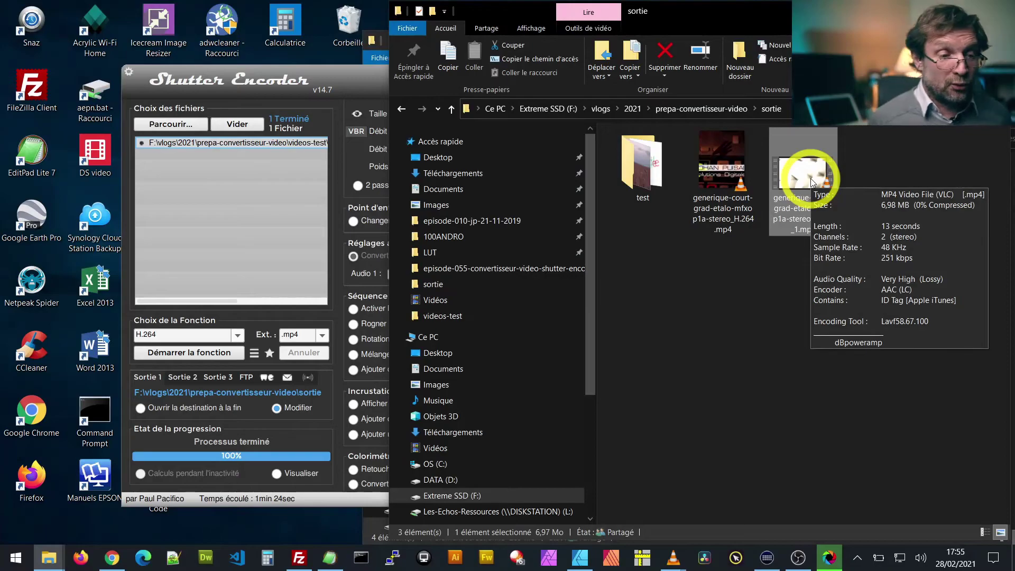
Step: Clear the conversion file list in Shutter Encoder, and switch to the Shutter Encoder website in Google Chrome
click(361, 81)
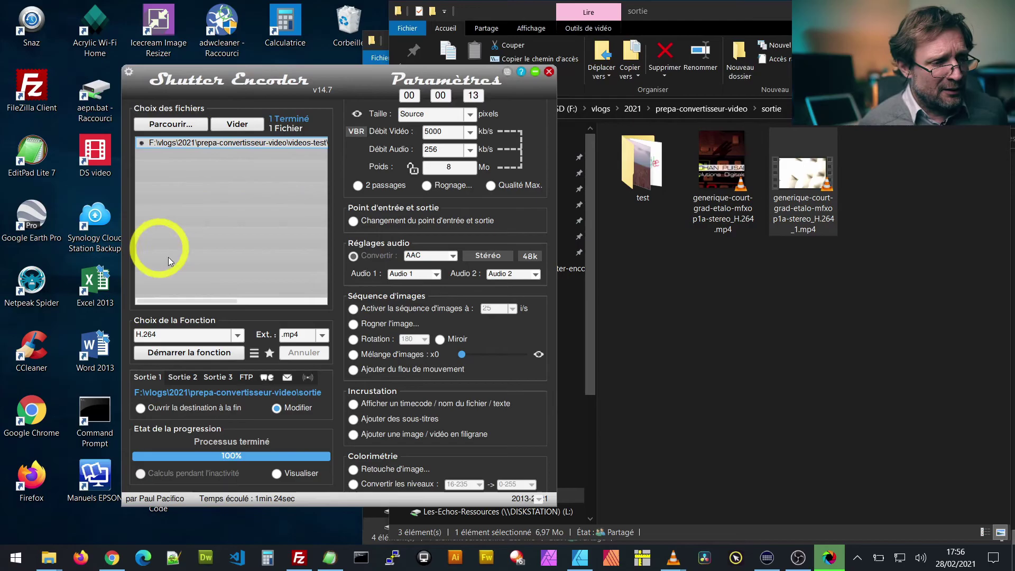
click(237, 124)
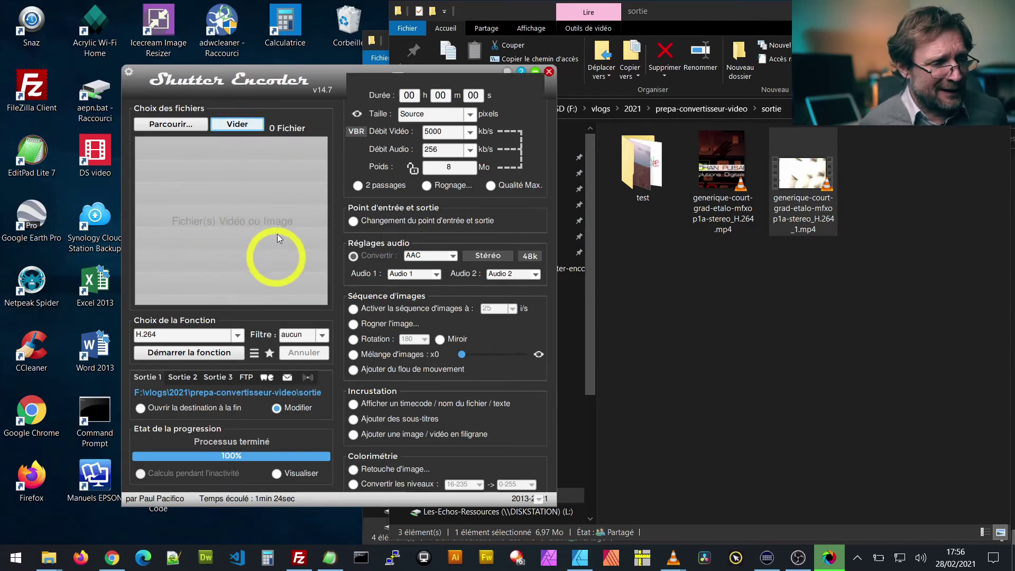
mouse_move(112, 558)
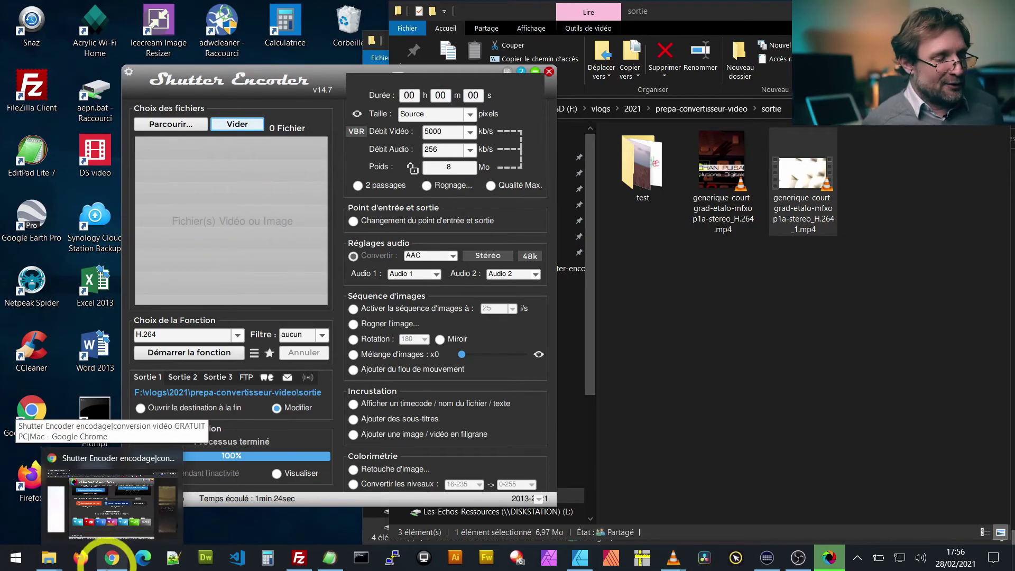
click(118, 559)
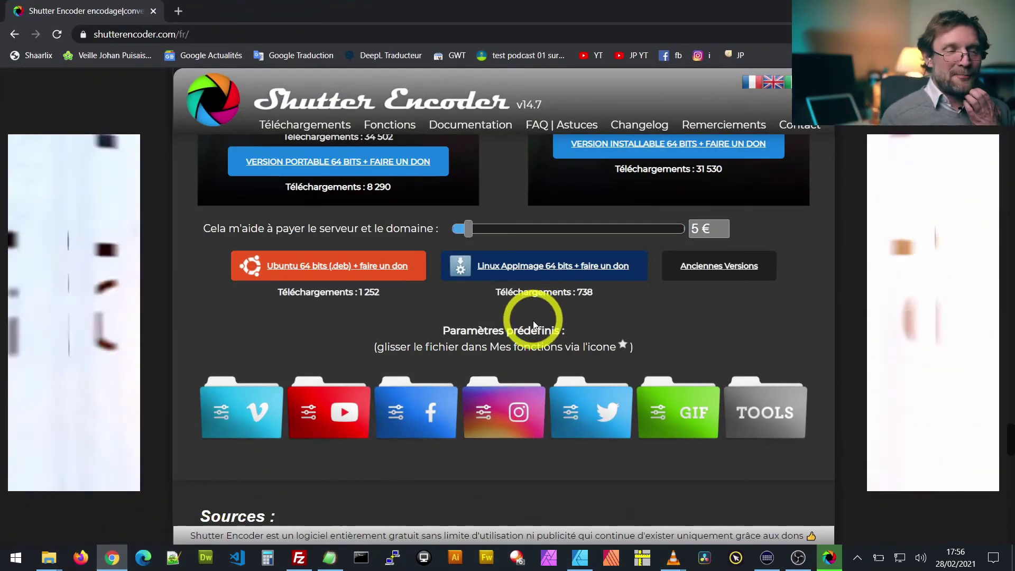
Step: Download the Instagram presets archive from the Paramètres prédéfinis section of the Shutter Encoder website
scroll(527, 323, up, 3)
scroll(506, 315, down, 1)
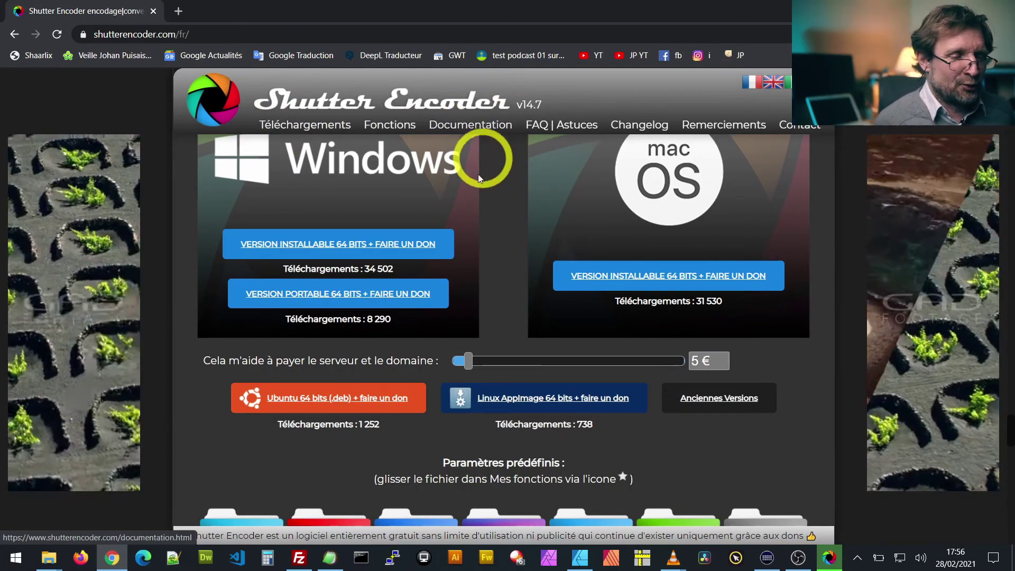
scroll(490, 229, down, 4)
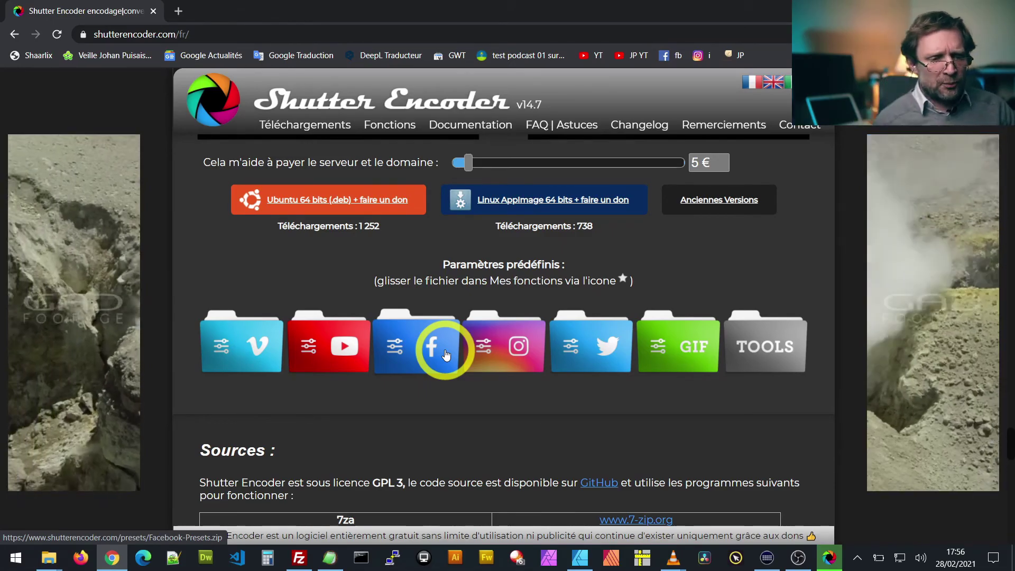
click(503, 352)
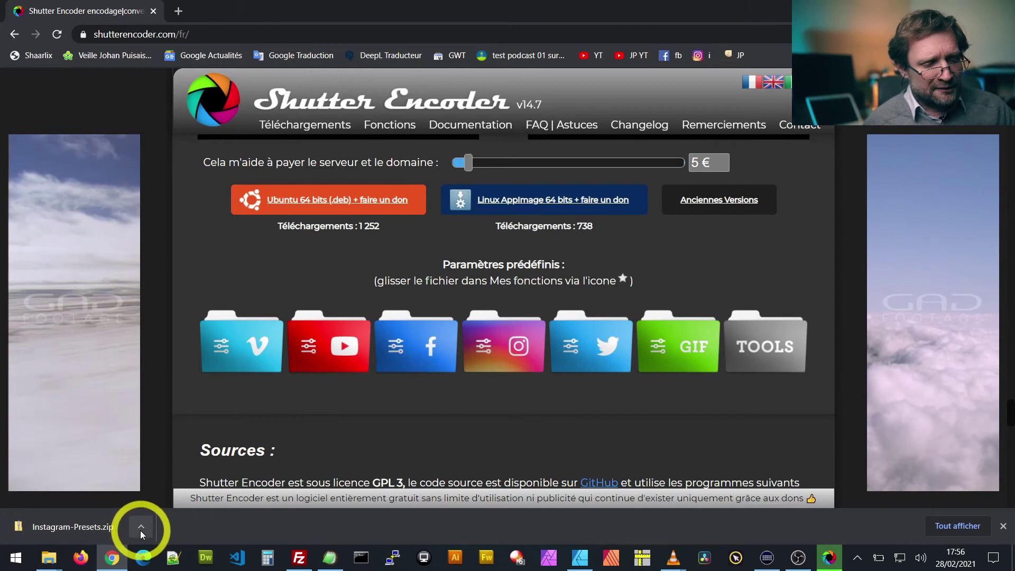
Step: Show the downloaded Instagram-Presets.zip in its folder, cut the file, and close the folder window
click(138, 529)
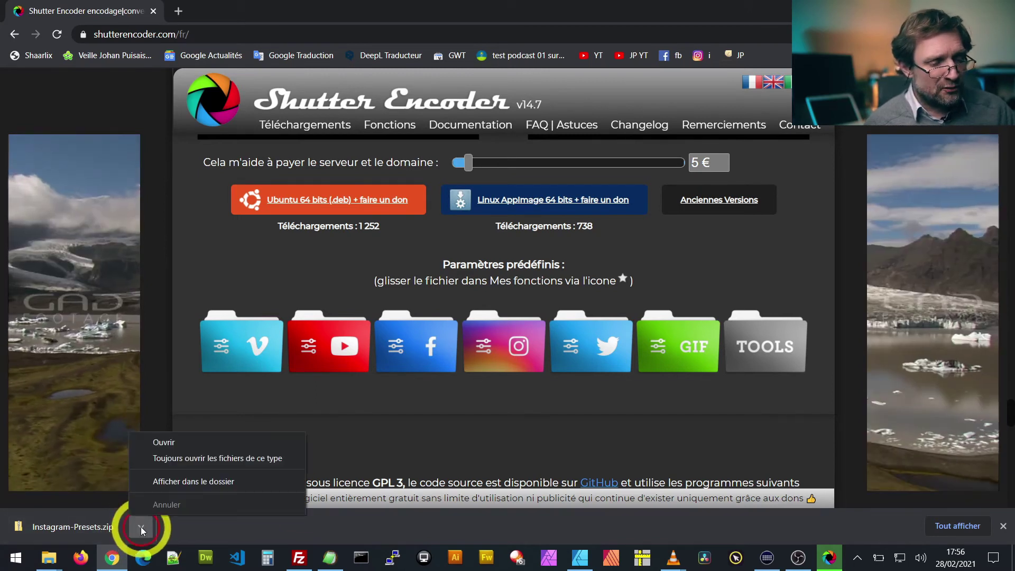
click(195, 482)
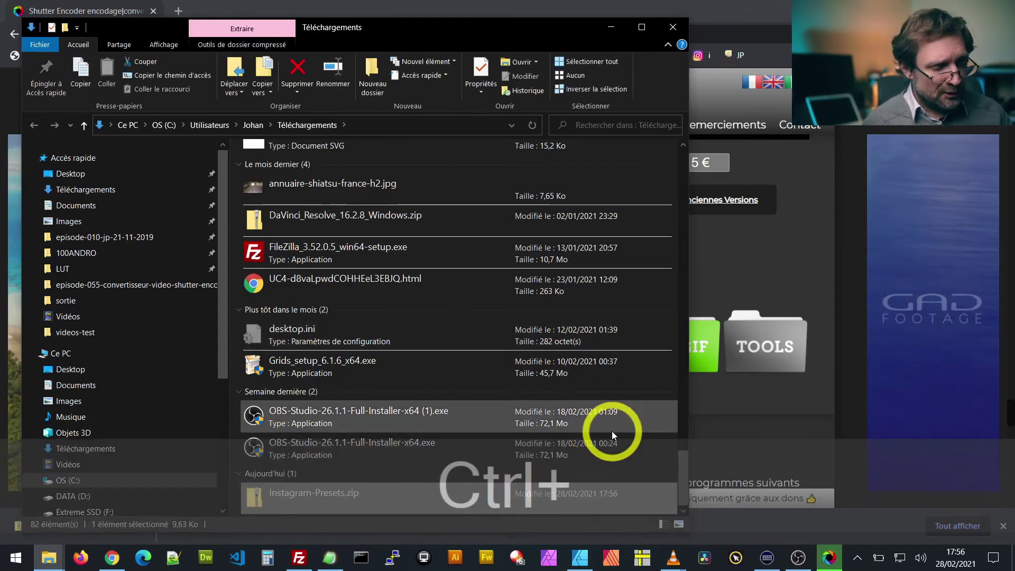
key(ctrl+x)
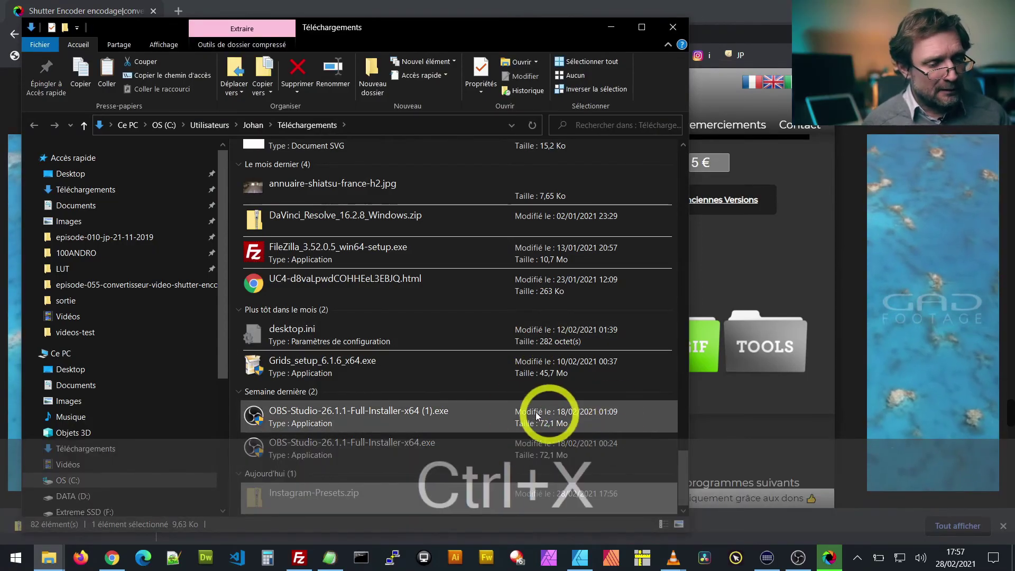
click(672, 27)
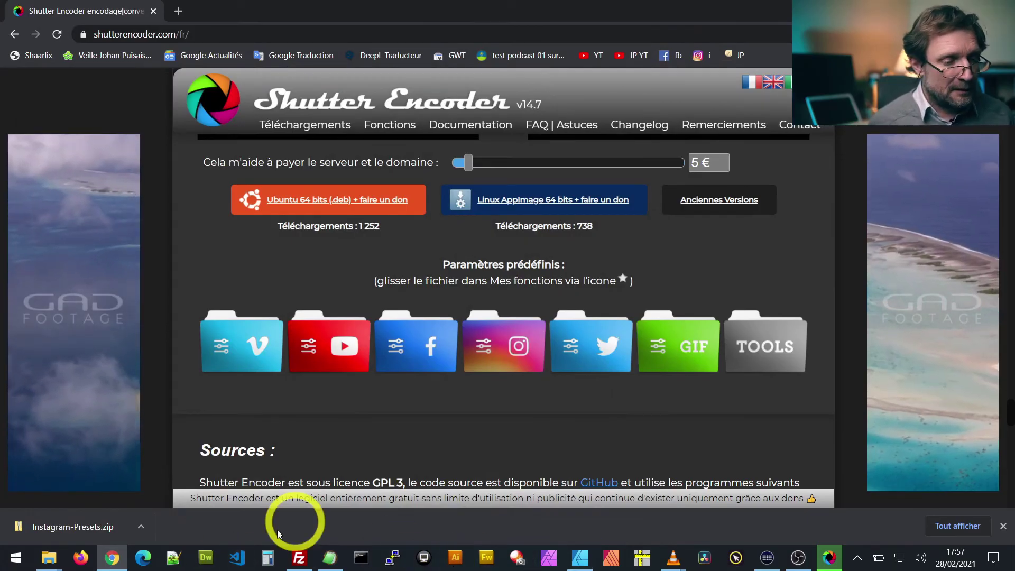
Step: Bring up Shutter Encoder, switch to File Explorer, and select Instagram-Presets.zip in prepa-convertisseur-video's presets-shutter-encoder folder
click(827, 557)
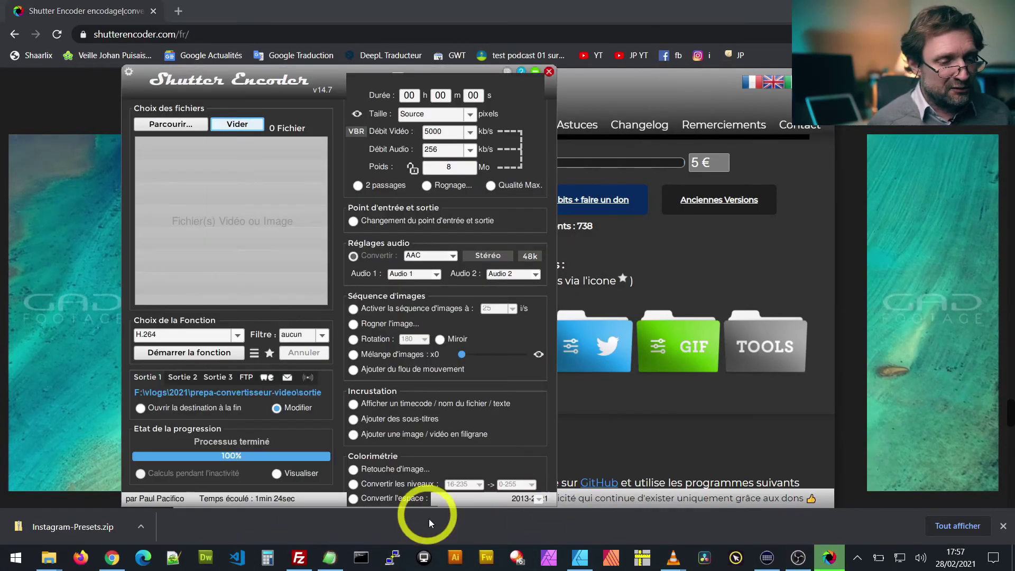
mouse_move(49, 558)
click(54, 529)
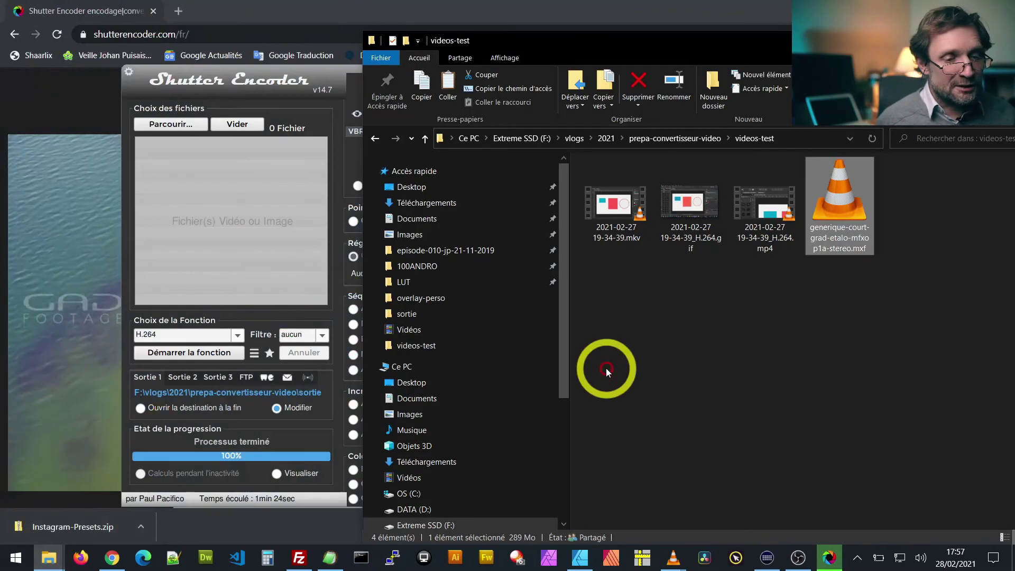
click(675, 138)
click(695, 207)
double_click(686, 196)
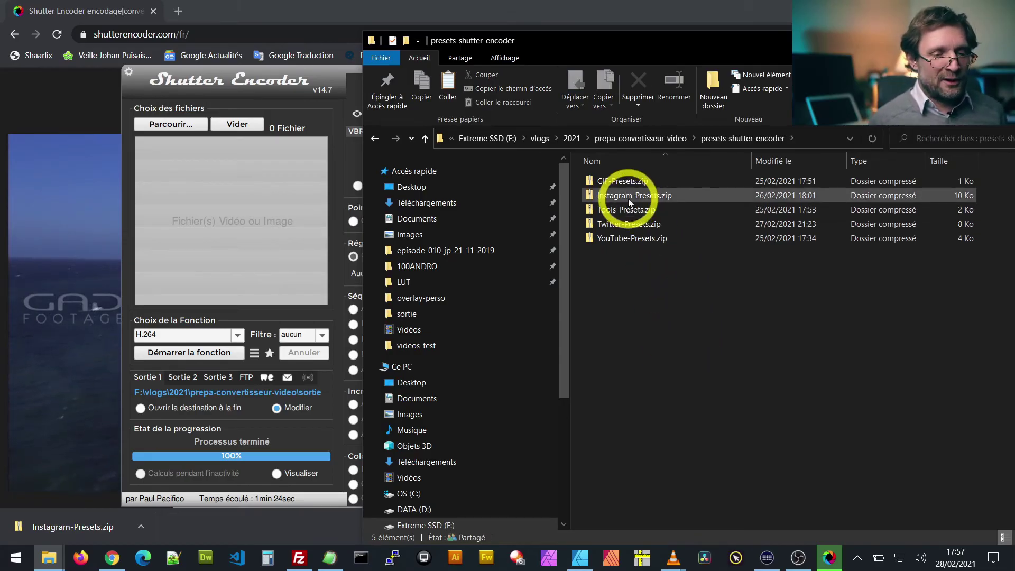
click(626, 195)
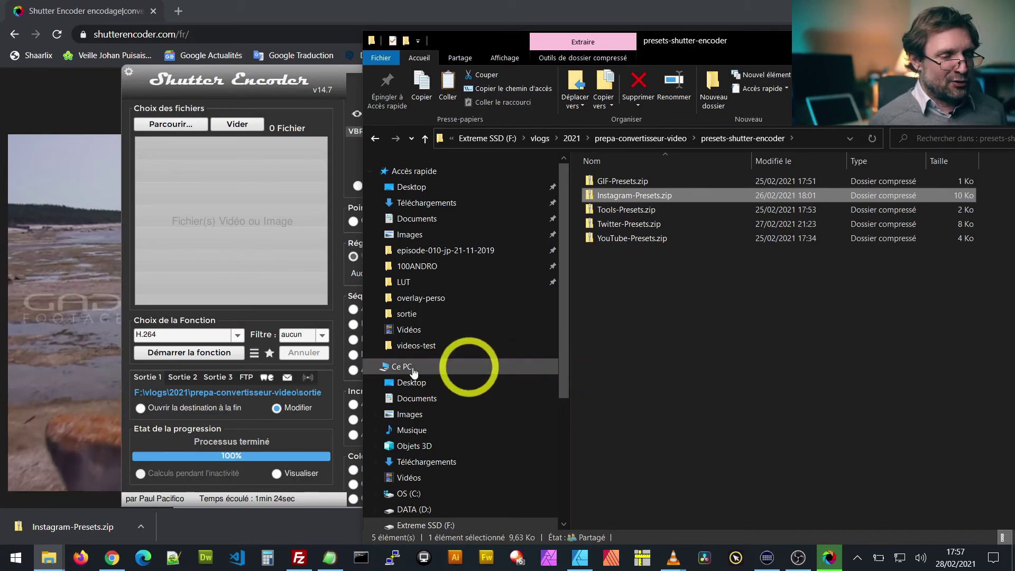
Step: Open Mes fonctions in Shutter Encoder and import Instagram-Presets.zip into its list of saved functions
click(270, 354)
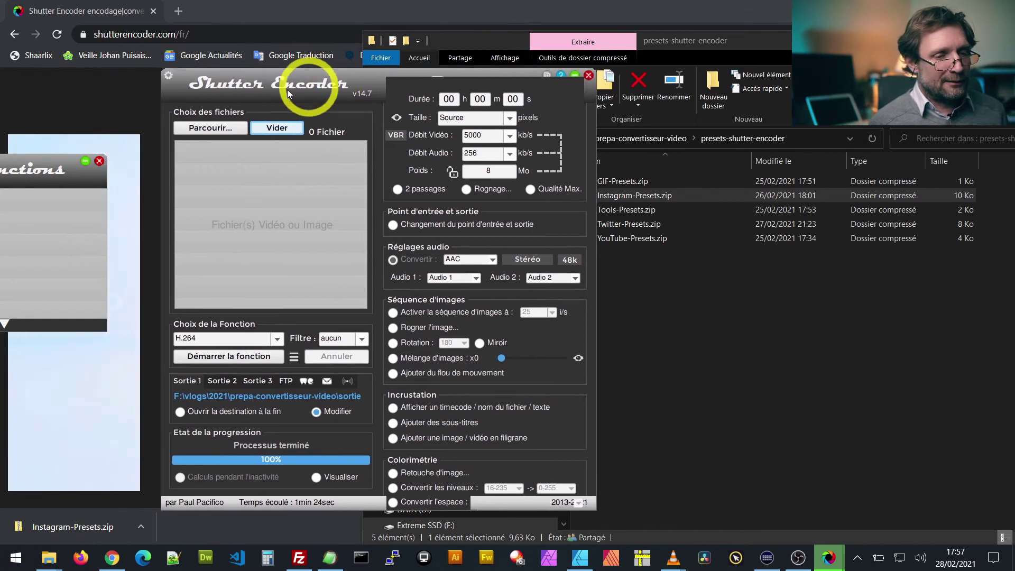
drag(40, 160, 171, 148)
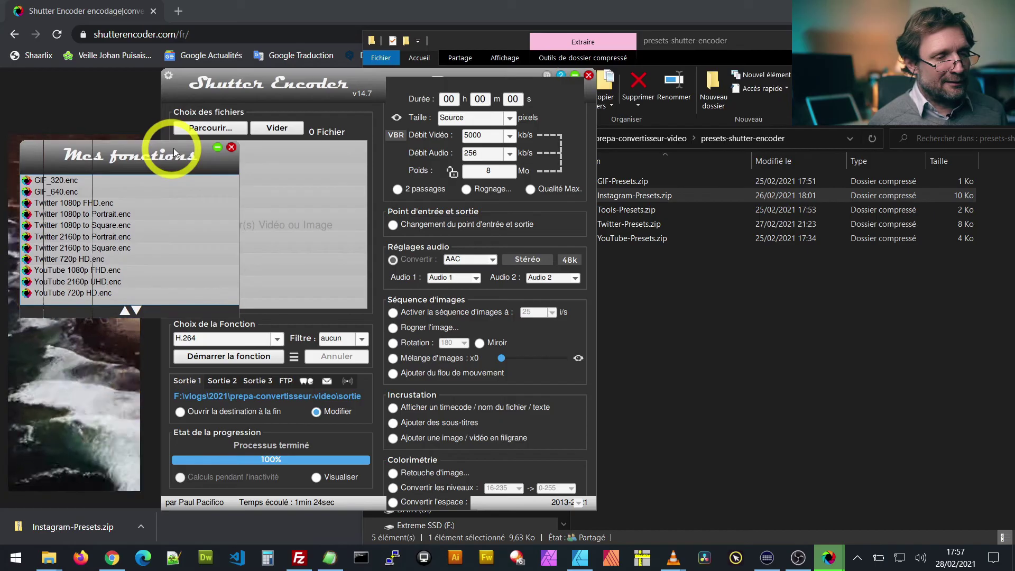
drag(624, 198, 137, 234)
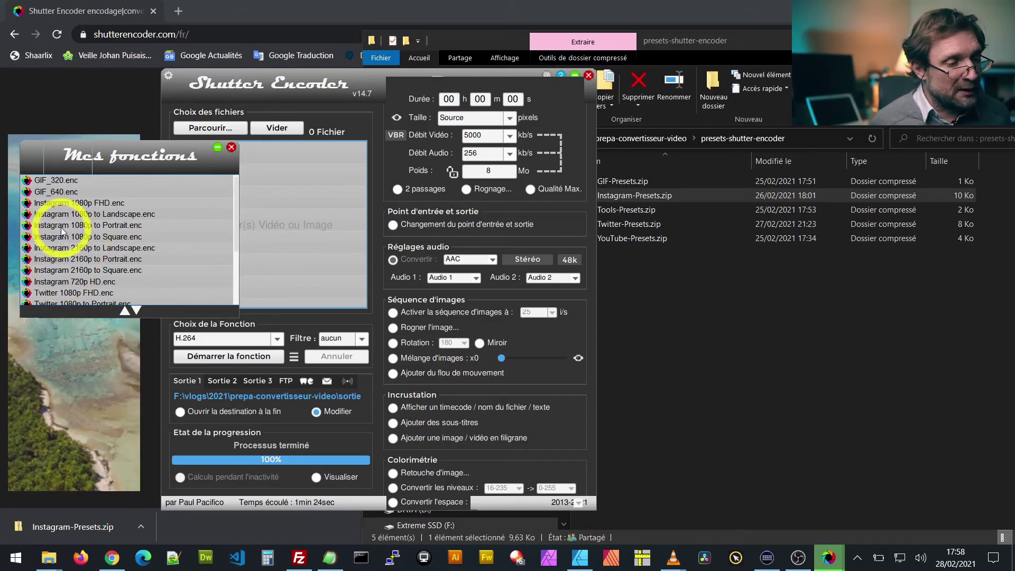
drag(62, 227, 26, 278)
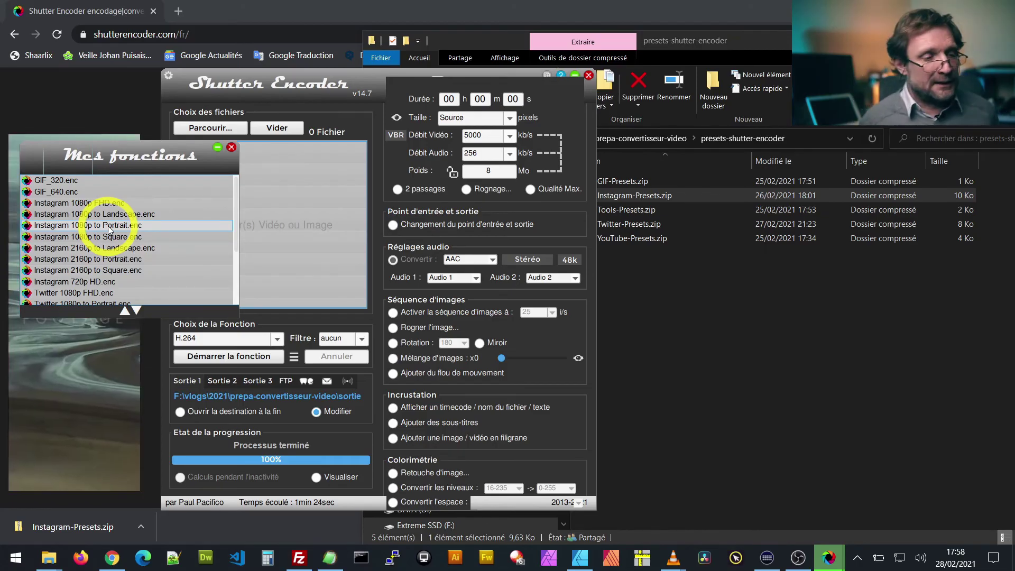
Step: Add generique-court-grad-etalo-mfxop1a-stereo.mxf from the videos-test folder to Shutter Encoder's file list
click(668, 136)
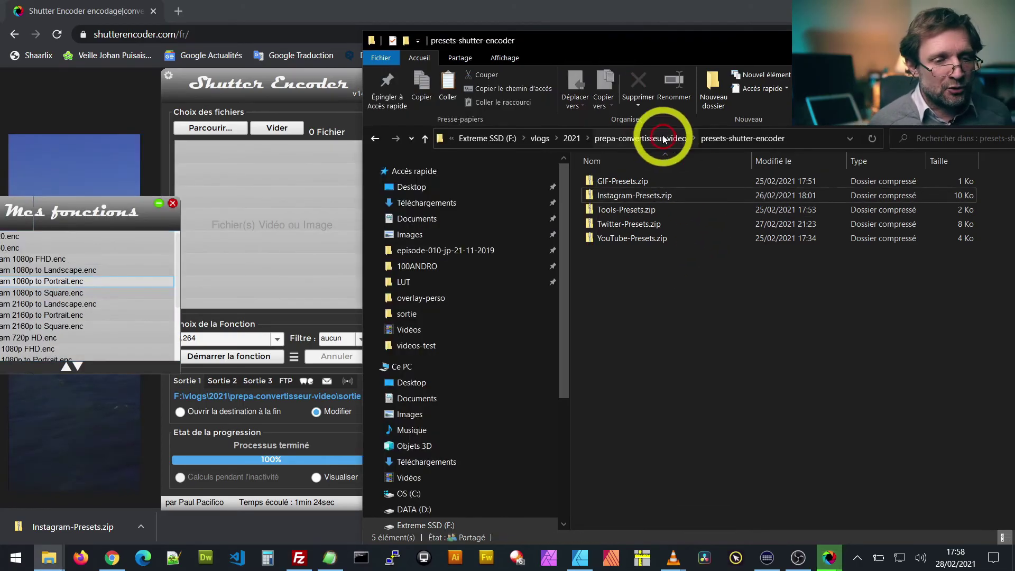
click(655, 138)
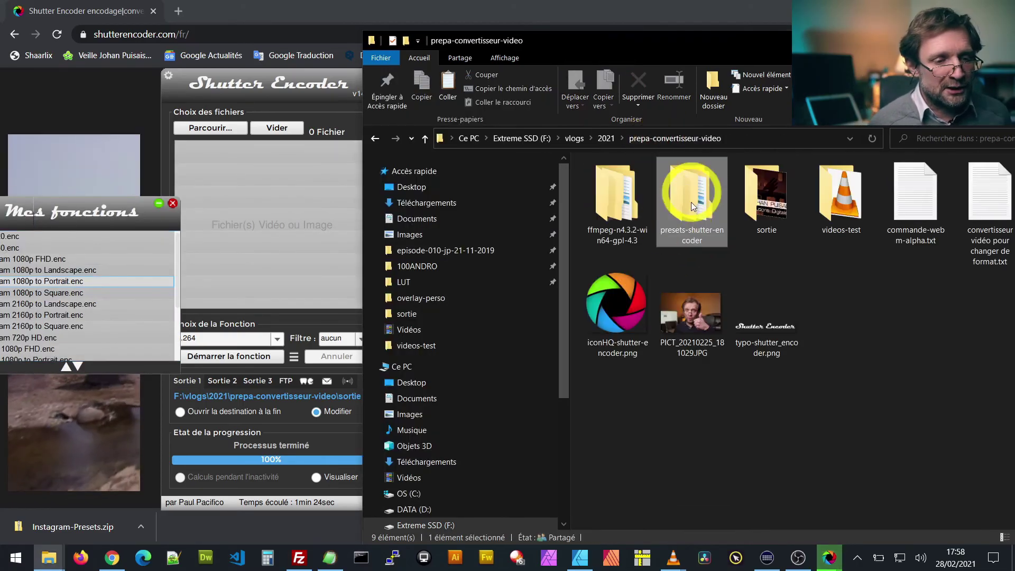
double_click(838, 197)
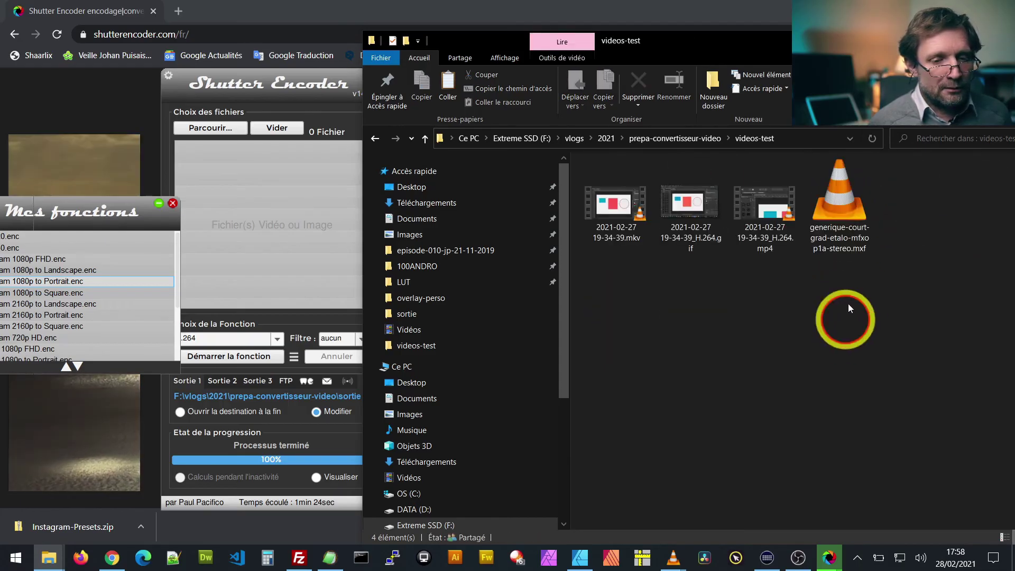
drag(842, 214, 281, 232)
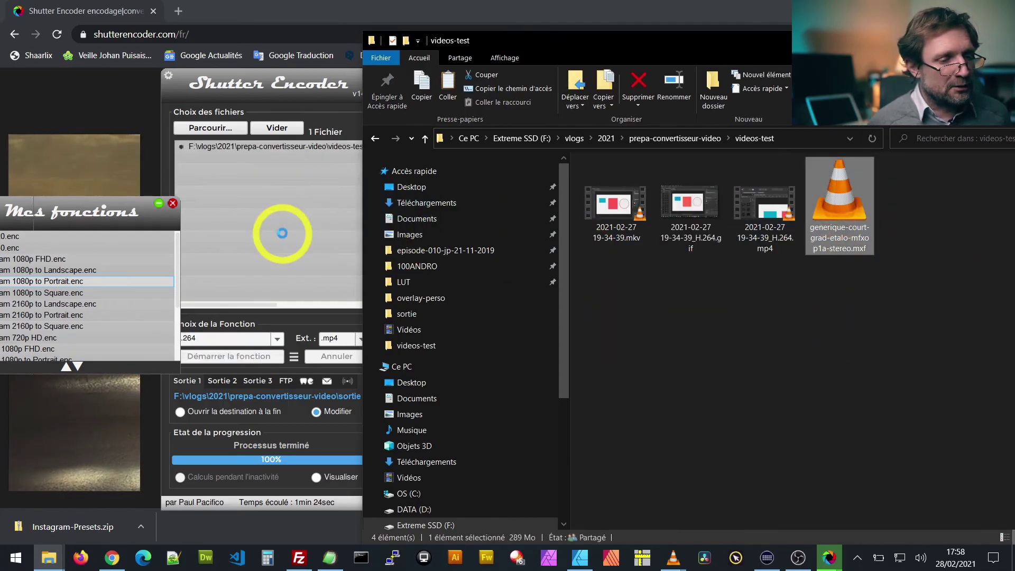
Step: Load the Instagram 1080p to Portrait.enc preset and apply its 864 × 1080 px image crop
drag(134, 222, 173, 212)
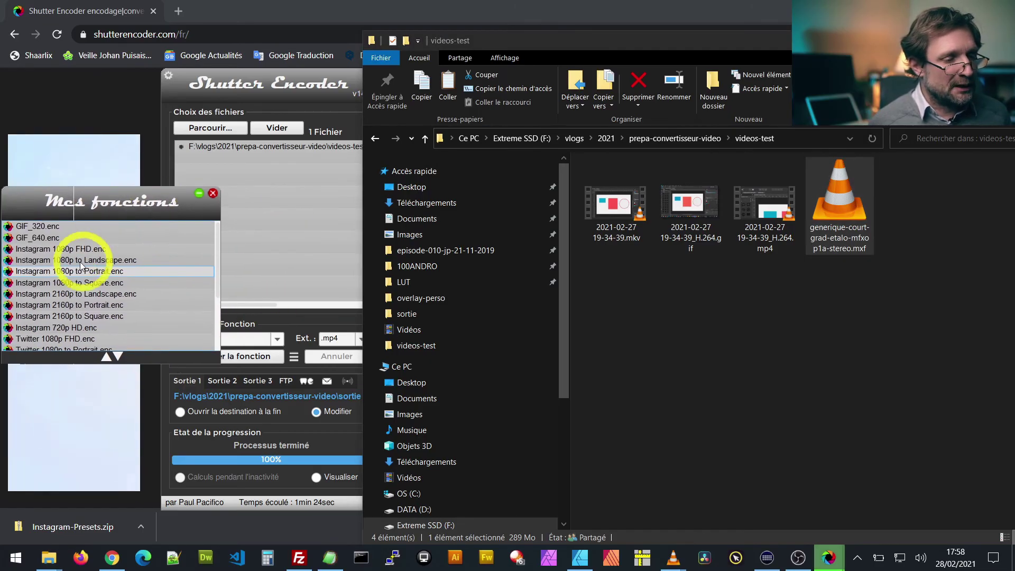
double_click(50, 274)
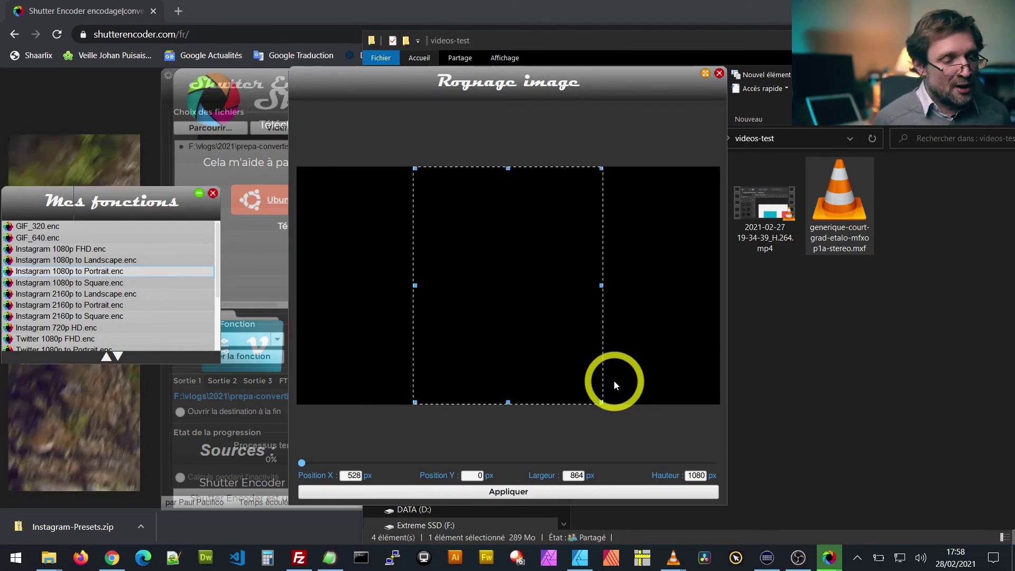
click(516, 490)
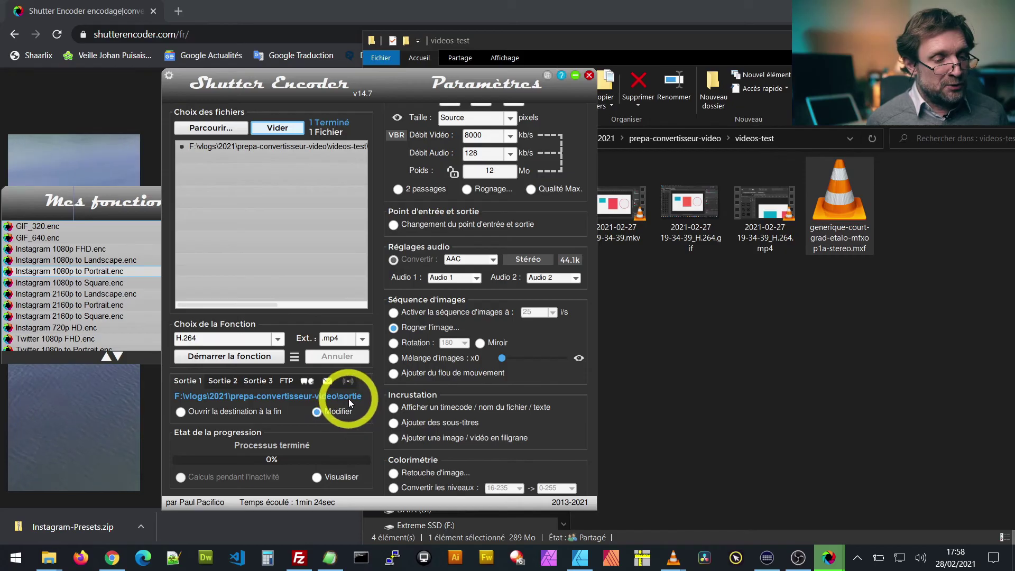
Step: Set the output destination to Identique à la source and start the H.264 conversion
click(338, 410)
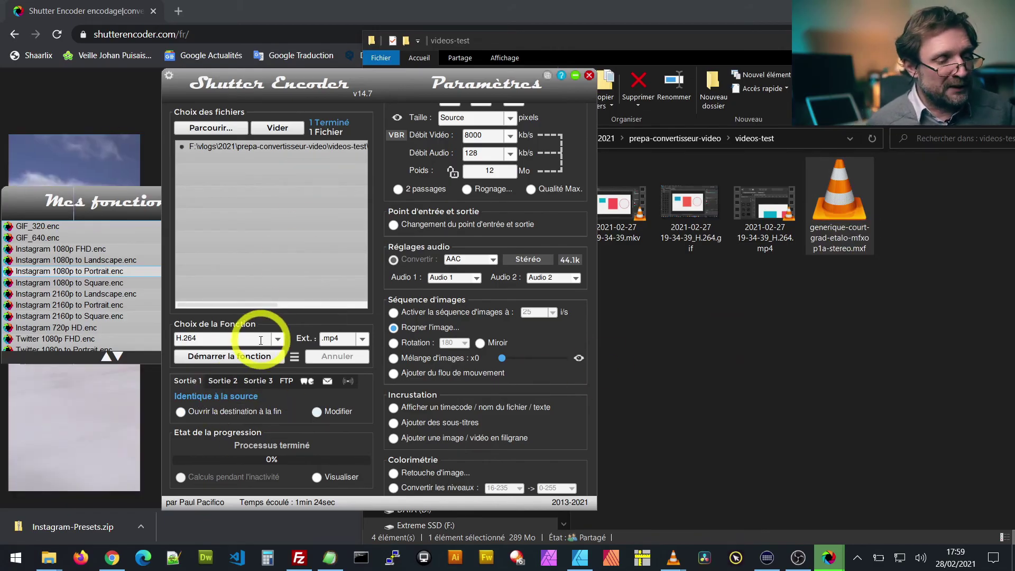
click(235, 359)
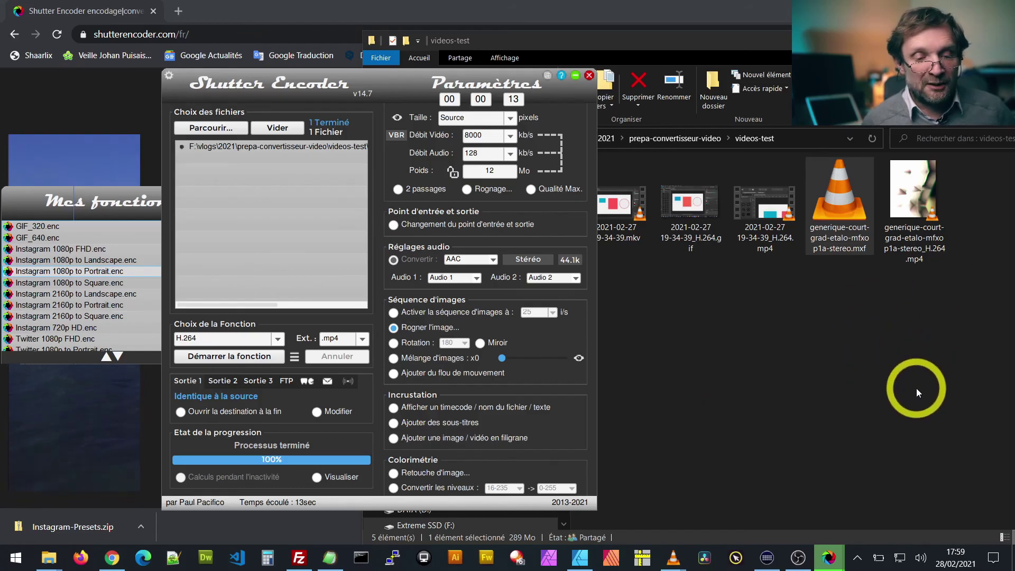
Step: Play the converted generique-court-grad-etalo-mfxop1a-stereo_H.264.mp4 from the videos-test folder
click(920, 188)
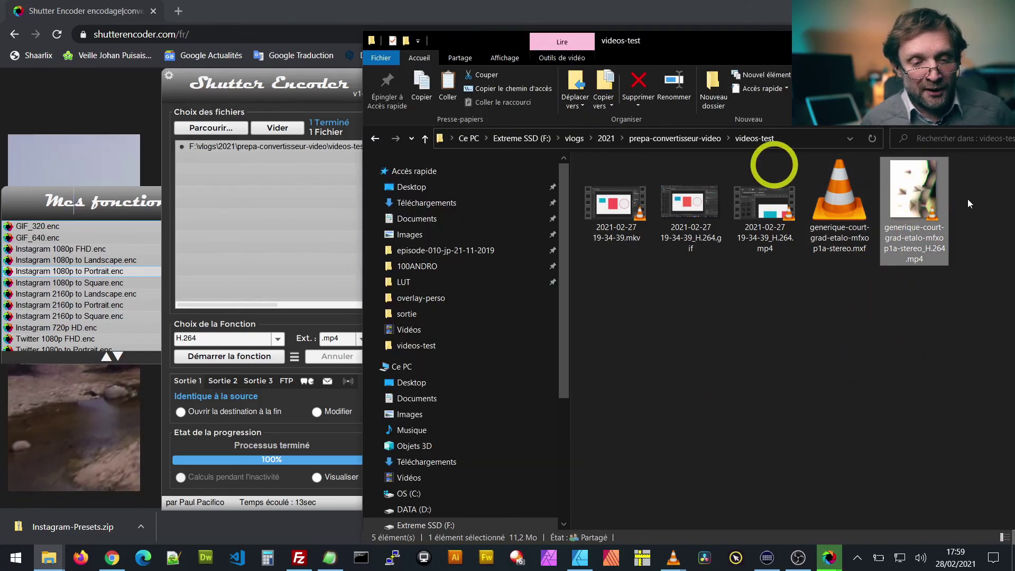
mouse_move(906, 165)
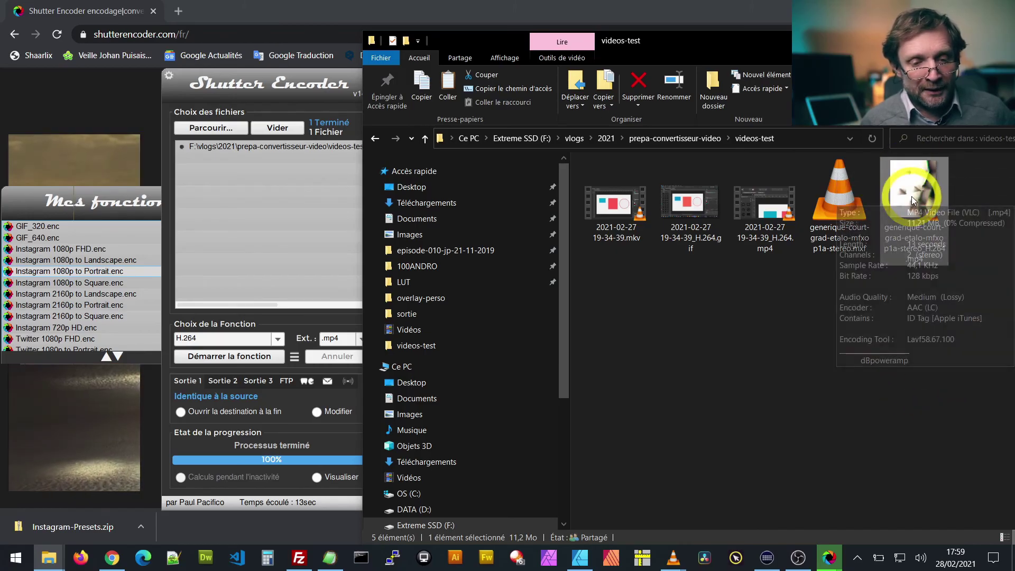
right_click(911, 196)
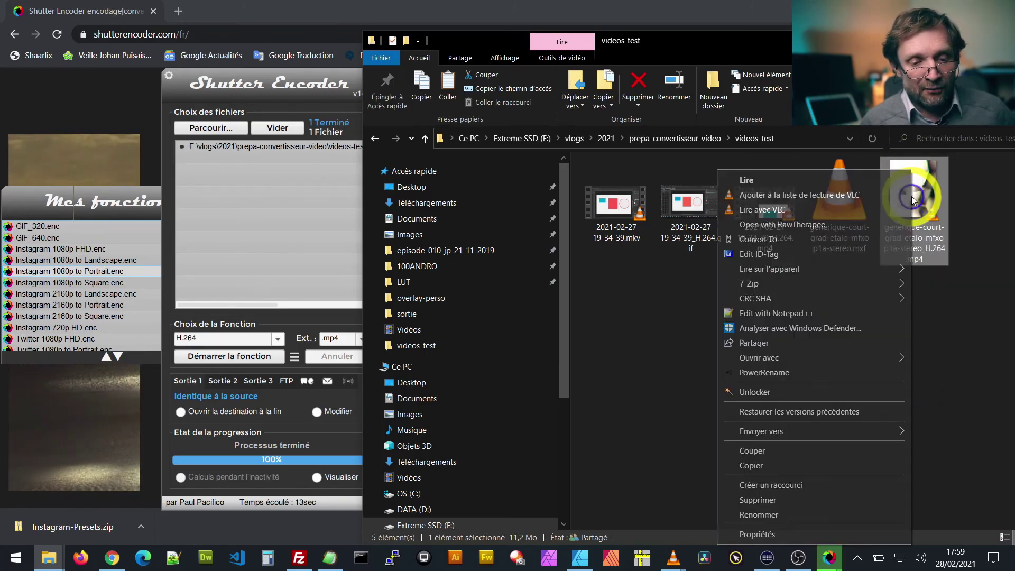
click(753, 182)
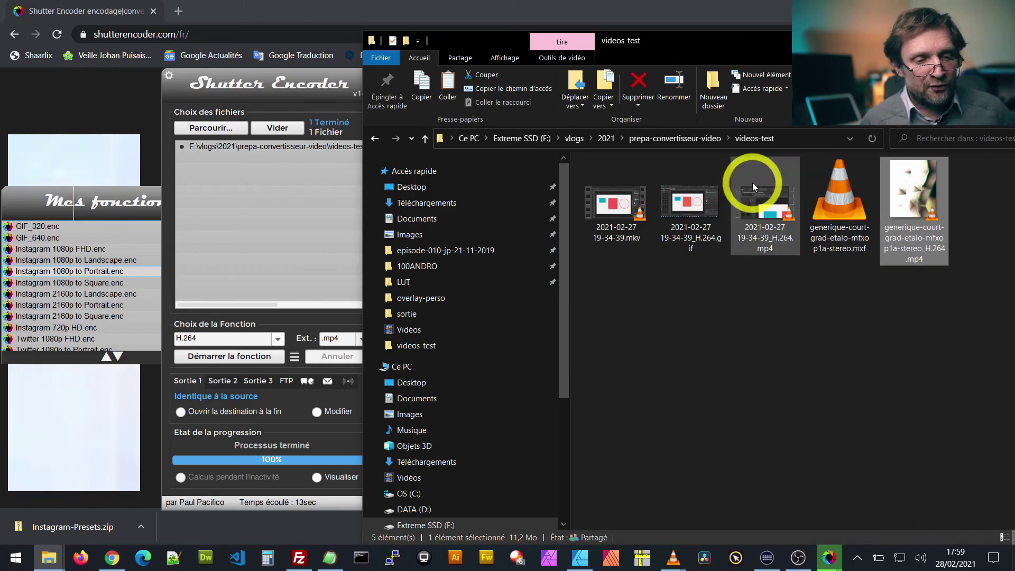